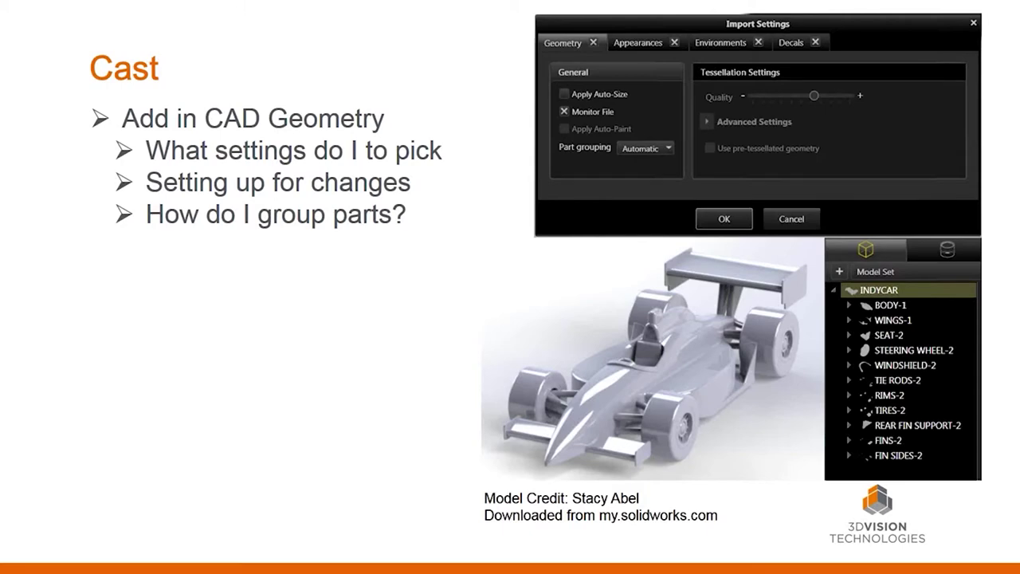
Leave the PowerPoint slide show and bring the empty Visualize Untitled Project to the front.
key("alt+Tab")
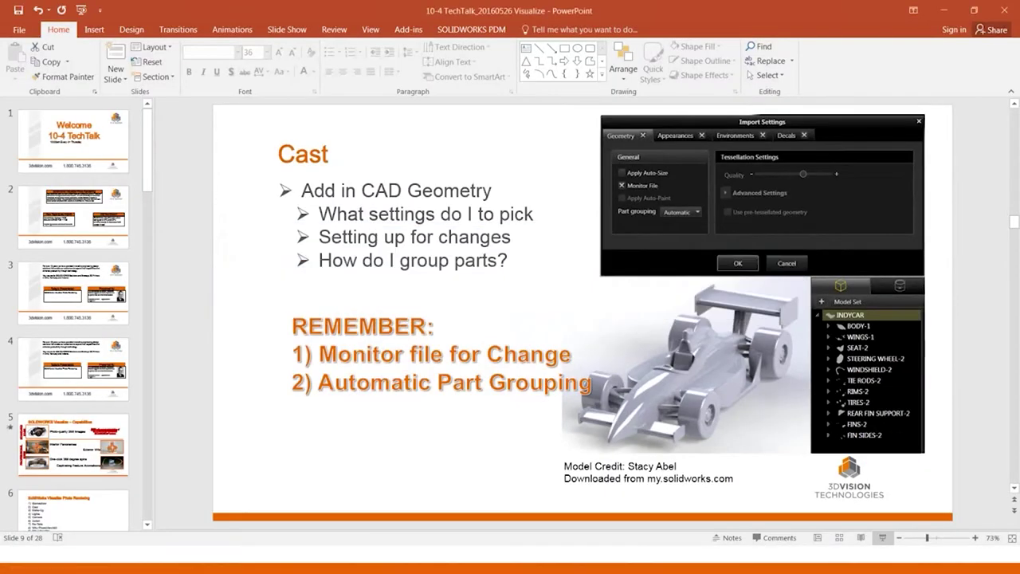
key("alt+Tab")
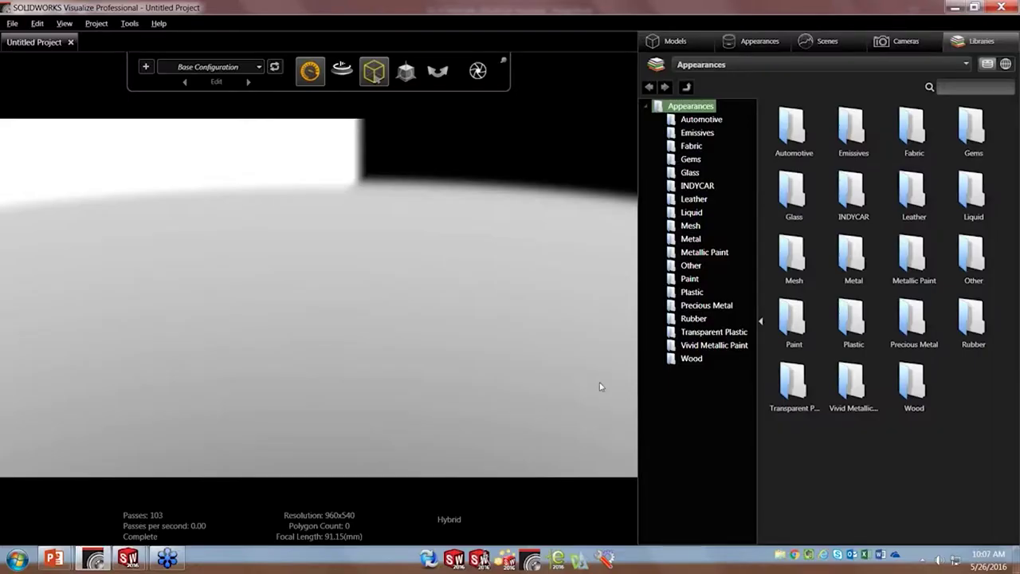
From the Models tab, import the INDYCAR assembly found in IndyBuckeye > Misc > IndyCar.
left_click(675, 42)
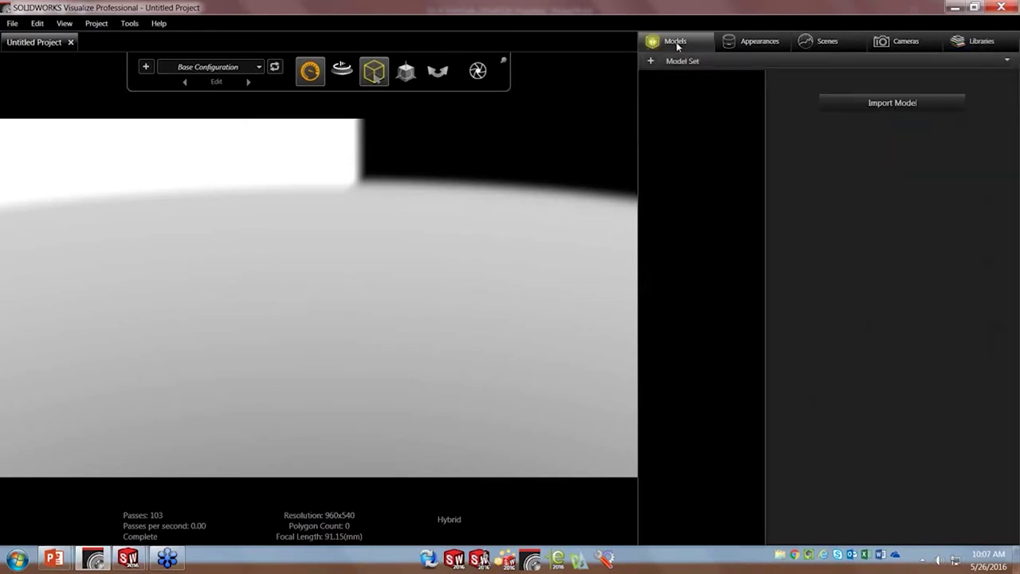
left_click(910, 102)
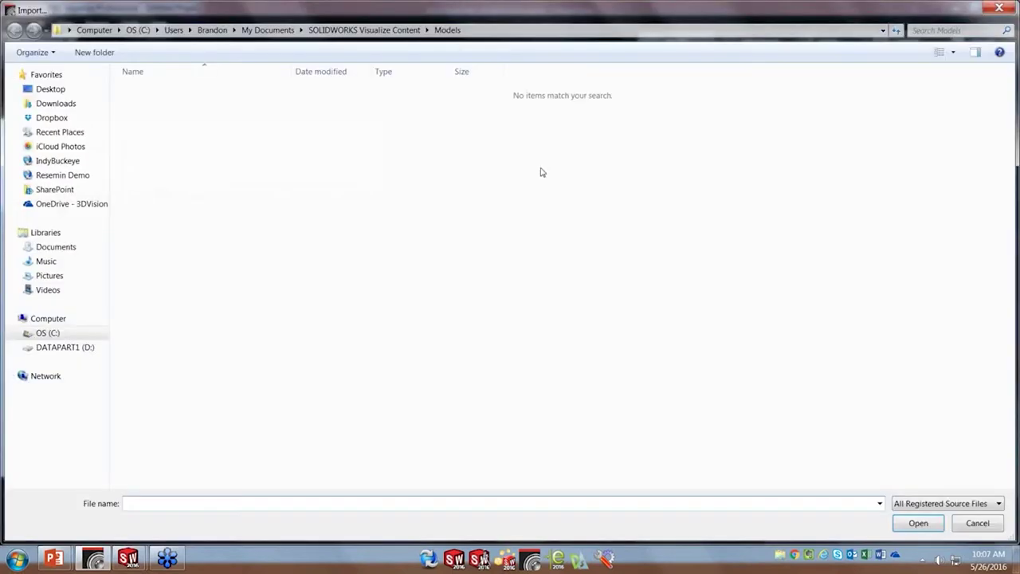
left_click(69, 163)
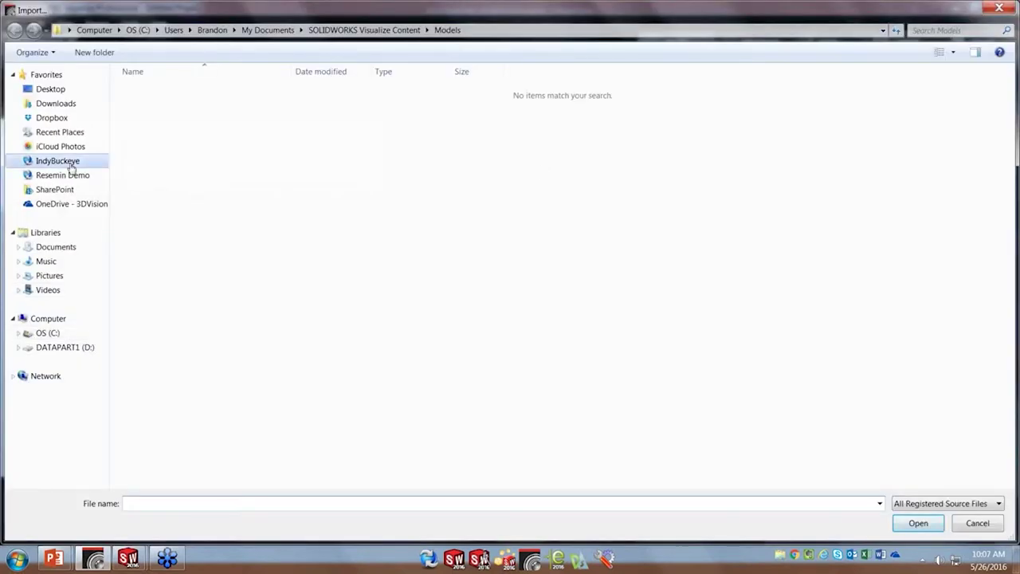
double_click(127, 137)
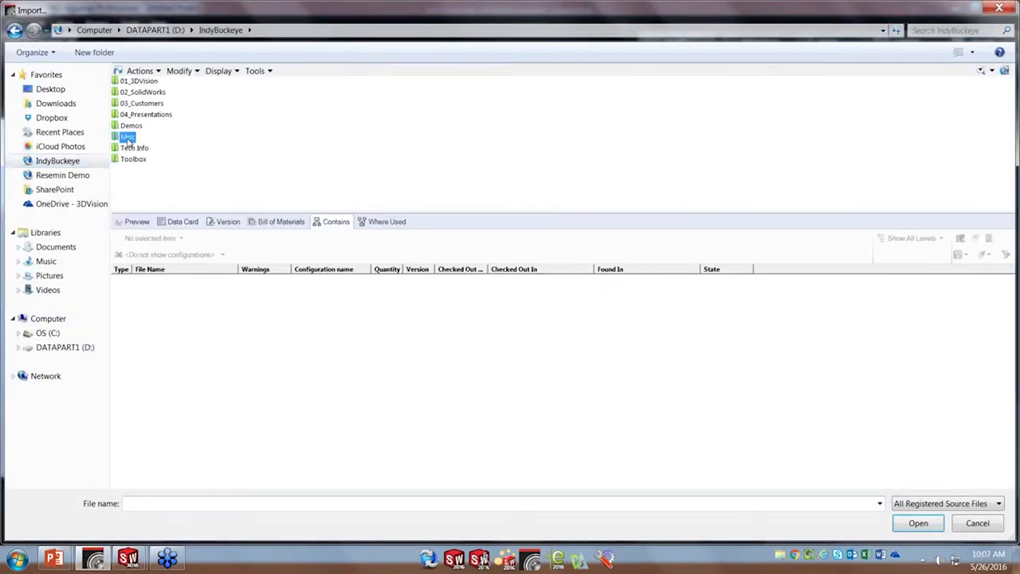
double_click(132, 137)
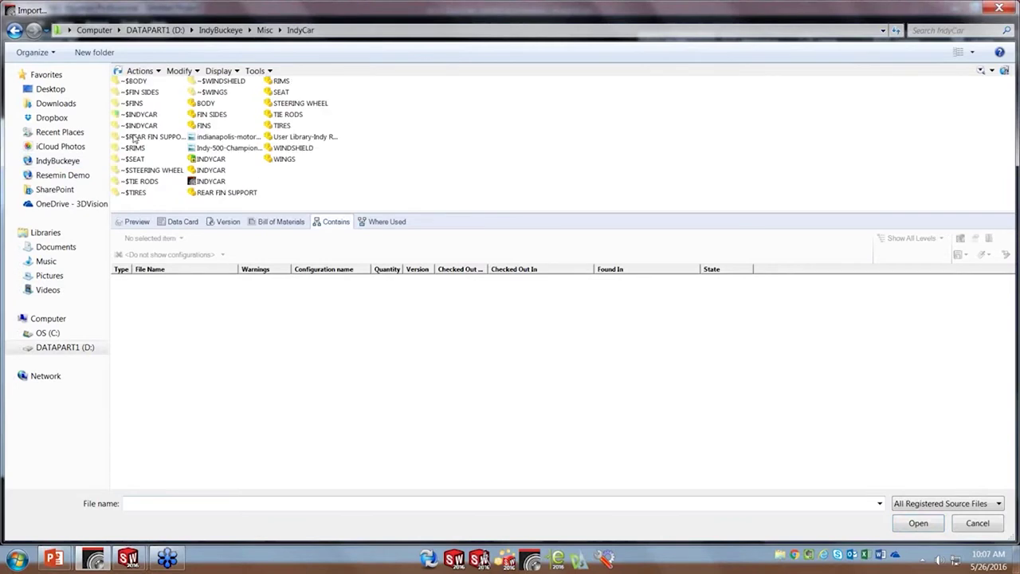
double_click(211, 162)
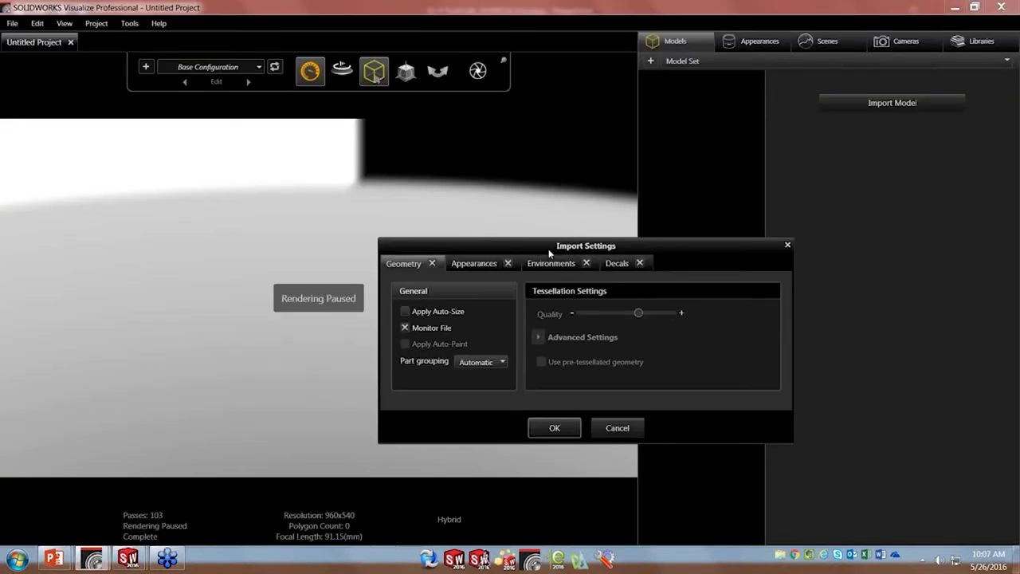
Keep Automatic part grouping with Monitor File checked and load INDYCAR into the model set.
left_click_drag(548, 249, 457, 173)
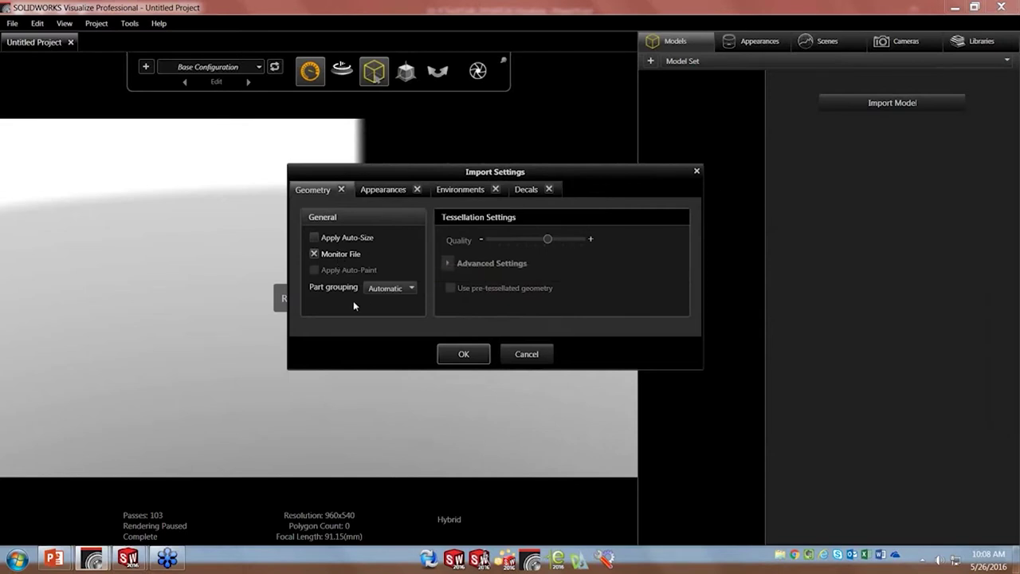
left_click(412, 289)
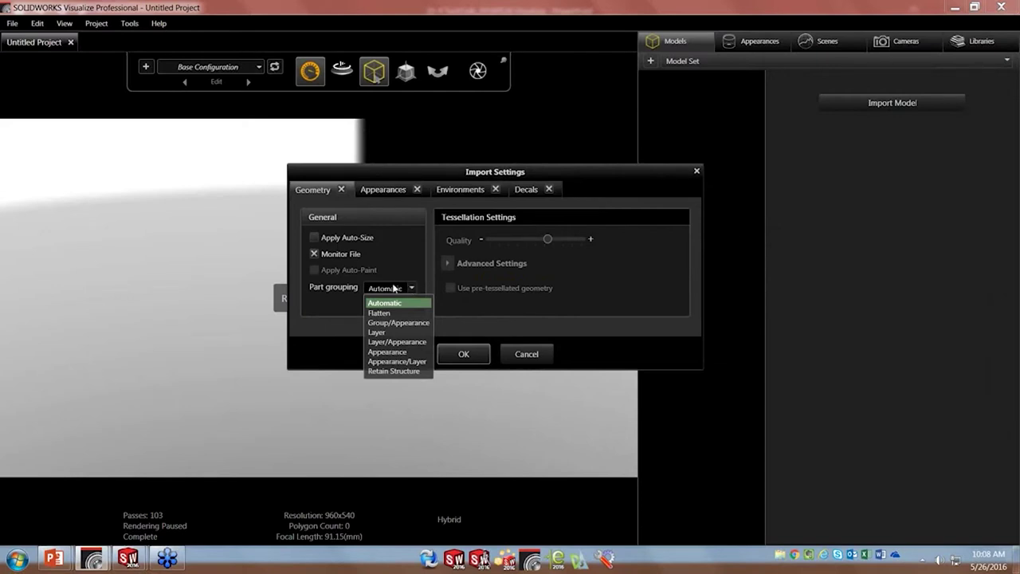
left_click(394, 287)
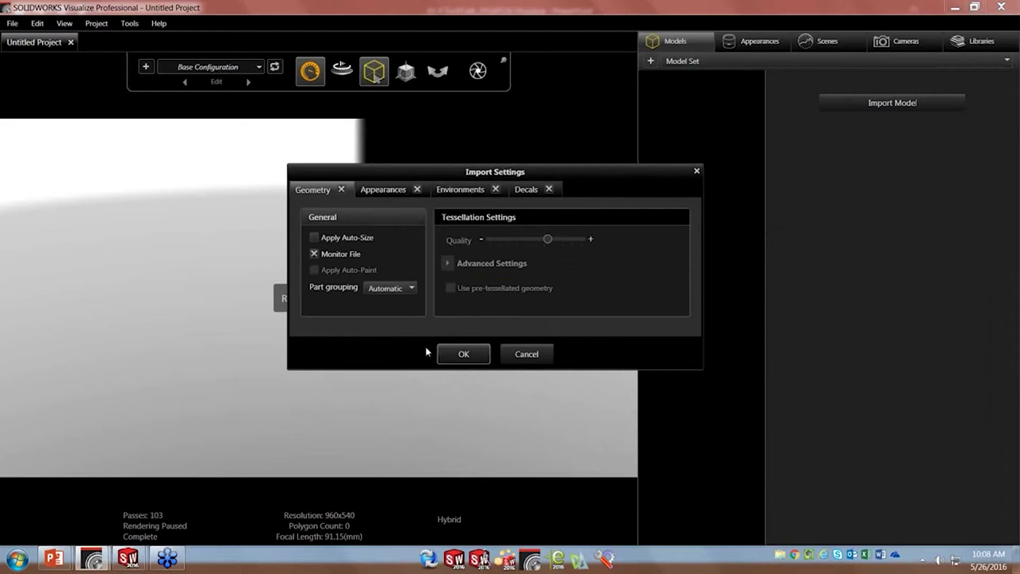
left_click(463, 354)
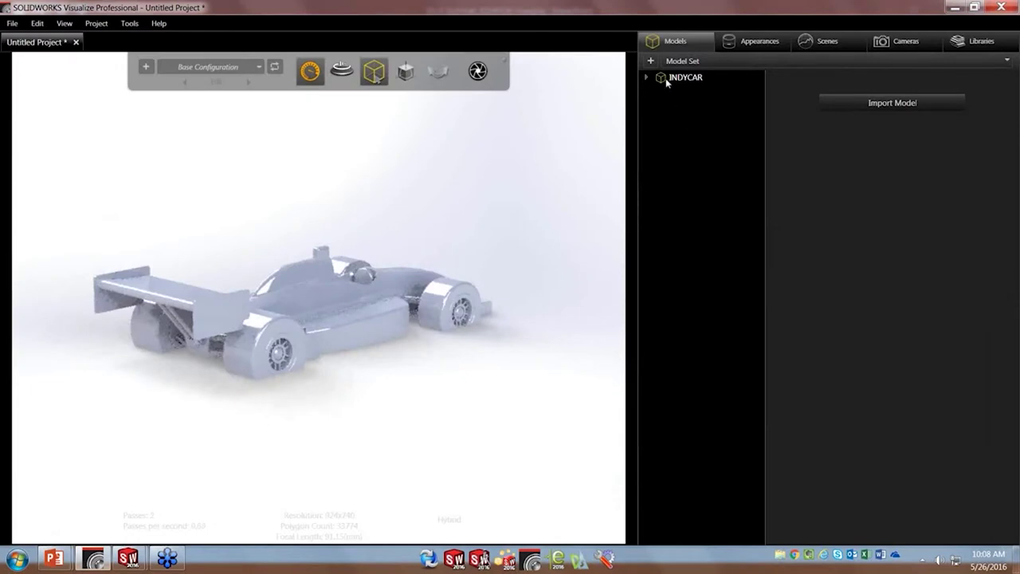
Snap the INDYCAR model to the floor and orbit the view to see the car's front.
left_click(678, 77)
right_click(667, 82)
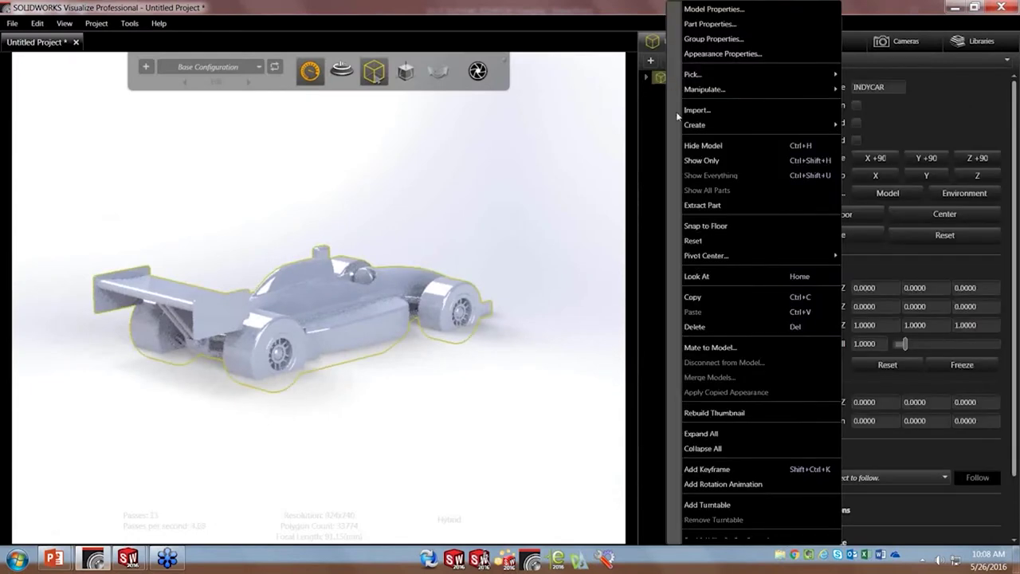
left_click(729, 223)
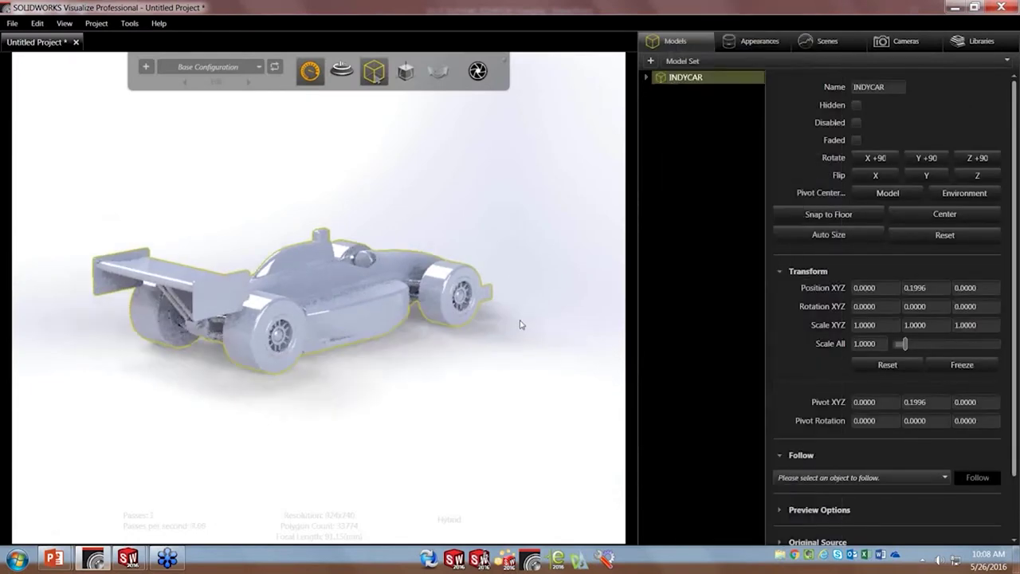
left_click(535, 378)
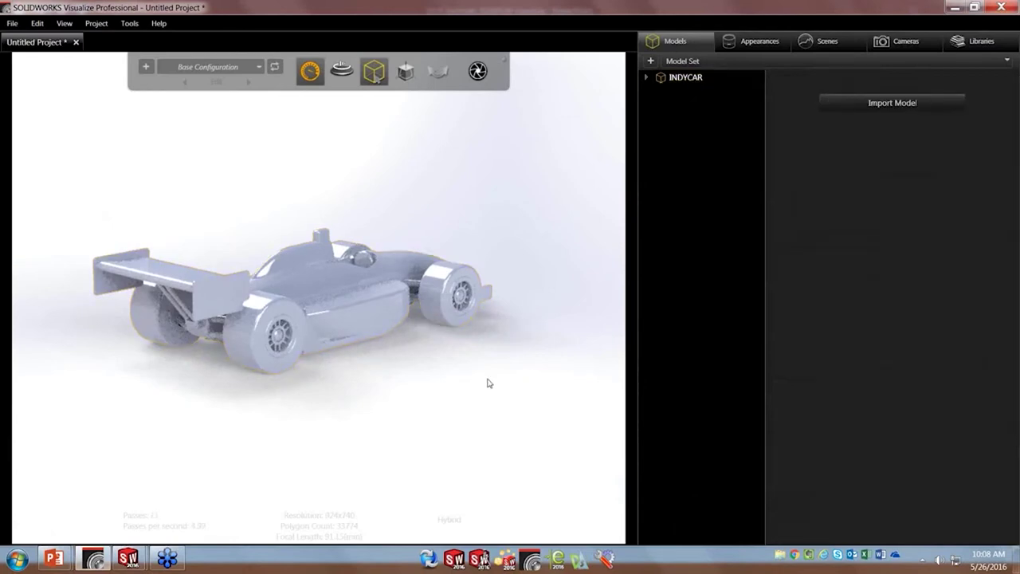
left_click_drag(440, 406, 375, 263)
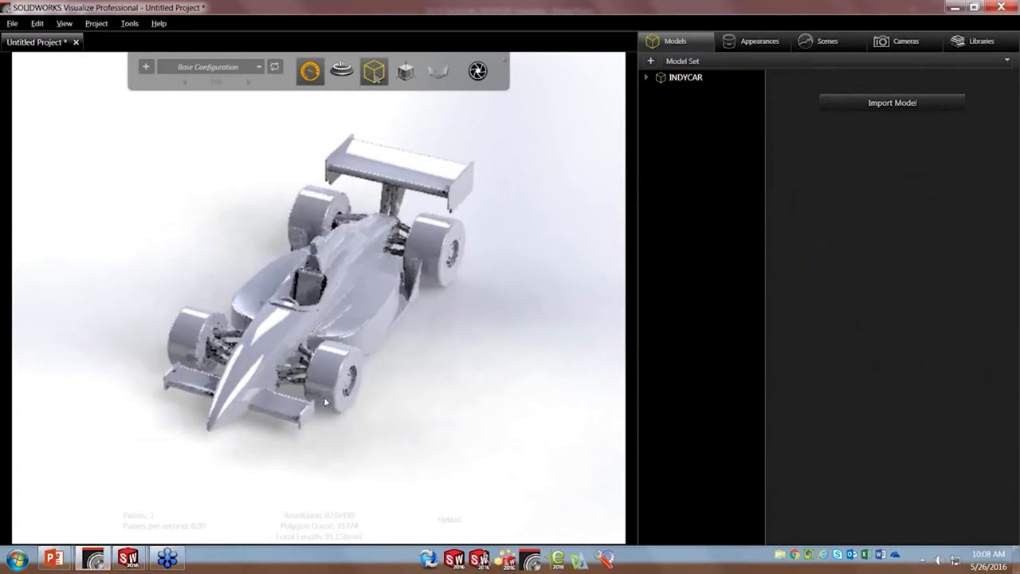
Expand INDYCAR's Root group to list parts like BODY-1 and WINGS-1, then return to PowerPoint.
left_click(648, 77)
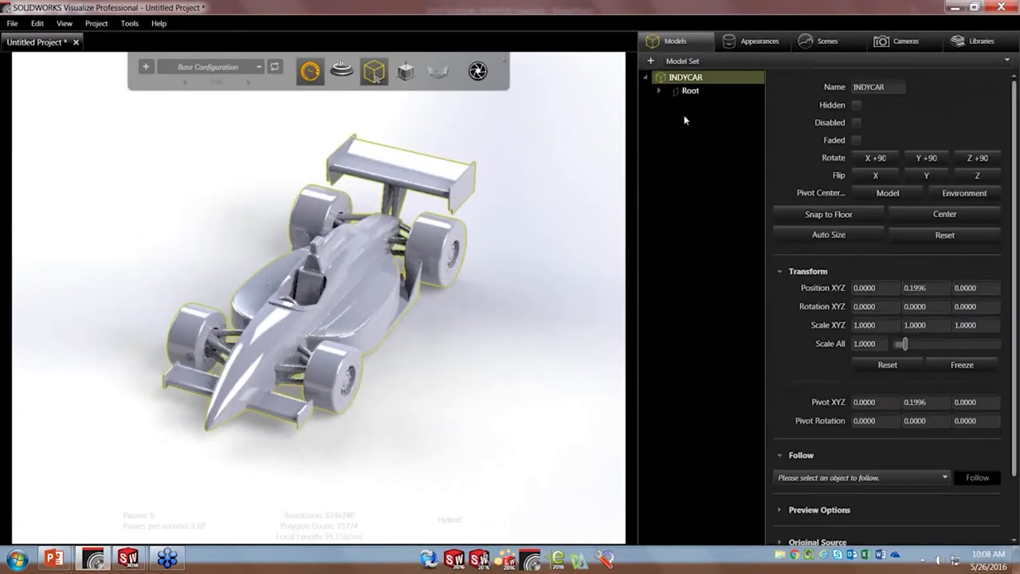
double_click(687, 90)
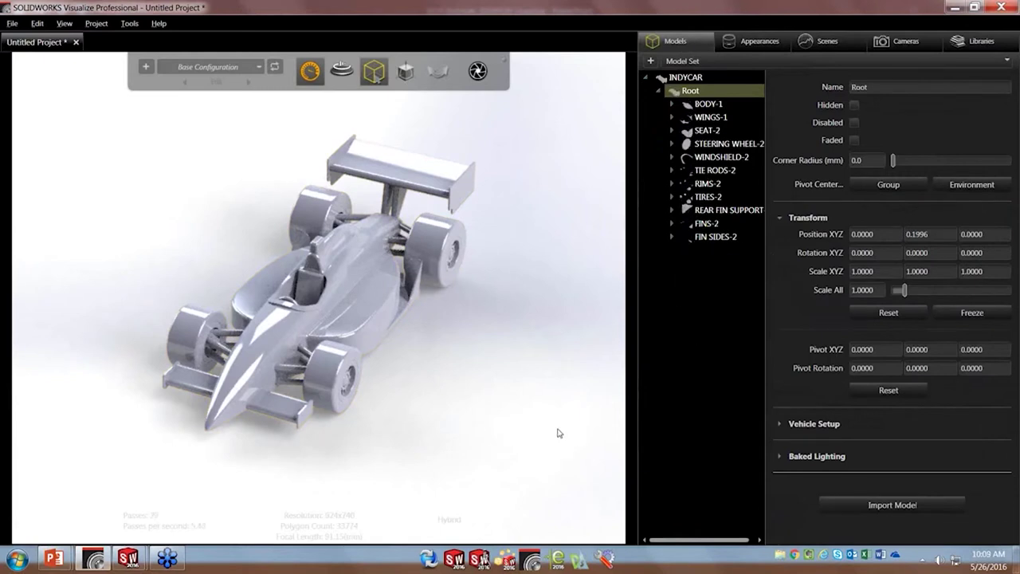
key("alt+Tab")
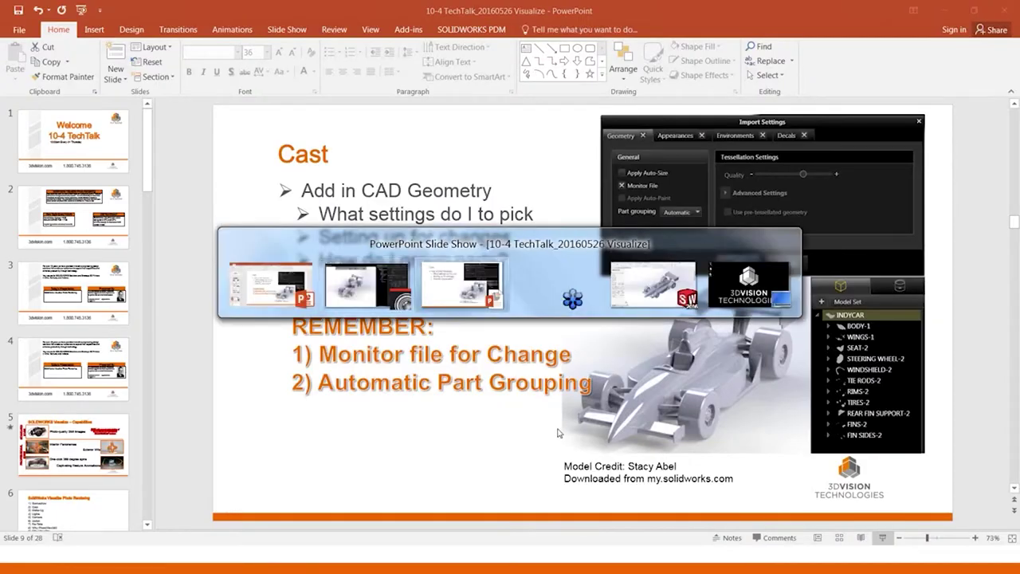
key("alt+Tab")
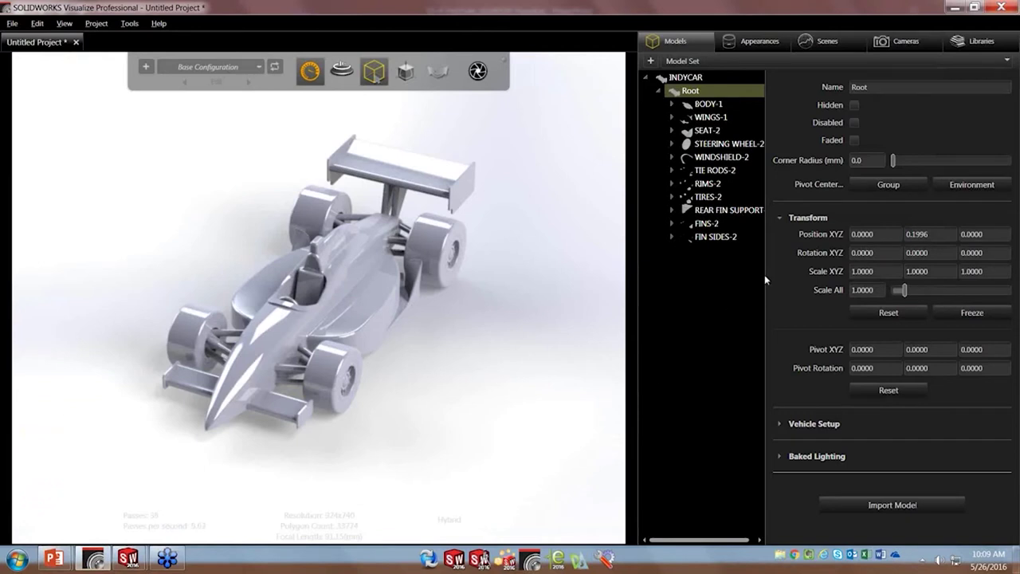
Browse the Automotive, Paint and cloud Leather appearance libraries.
left_click(981, 41)
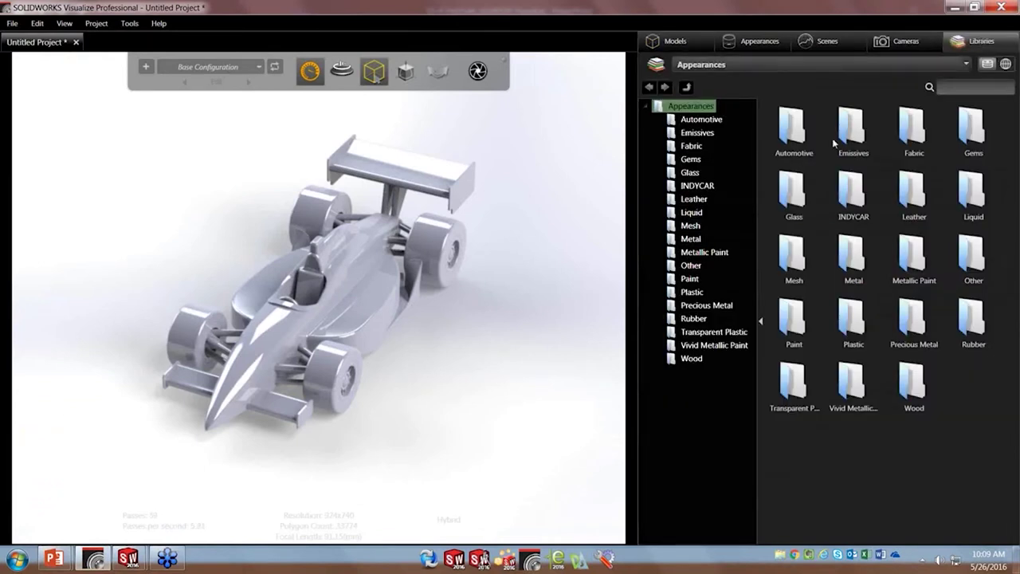
left_click(694, 122)
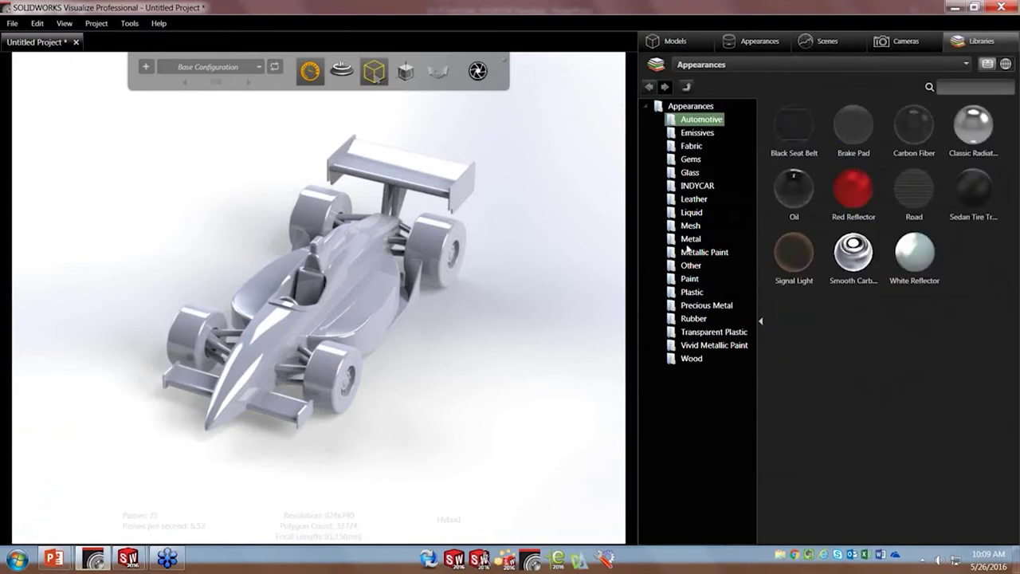
left_click(691, 279)
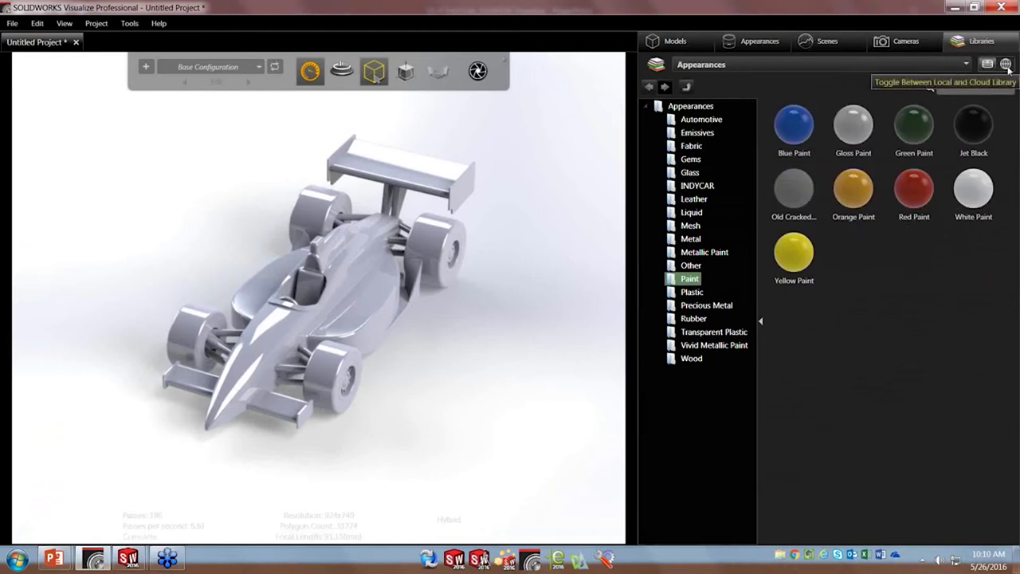
left_click(1006, 65)
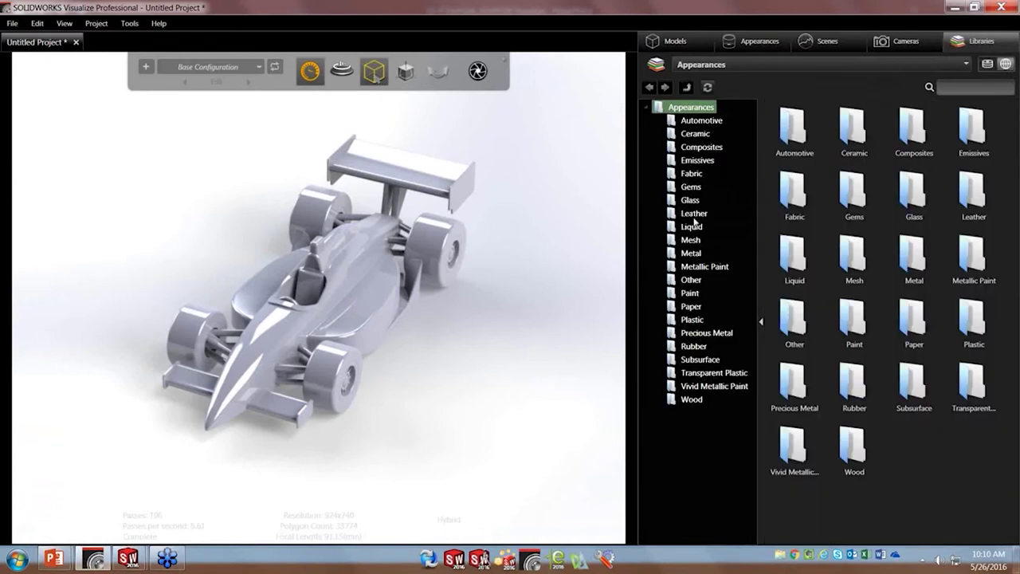
left_click(694, 216)
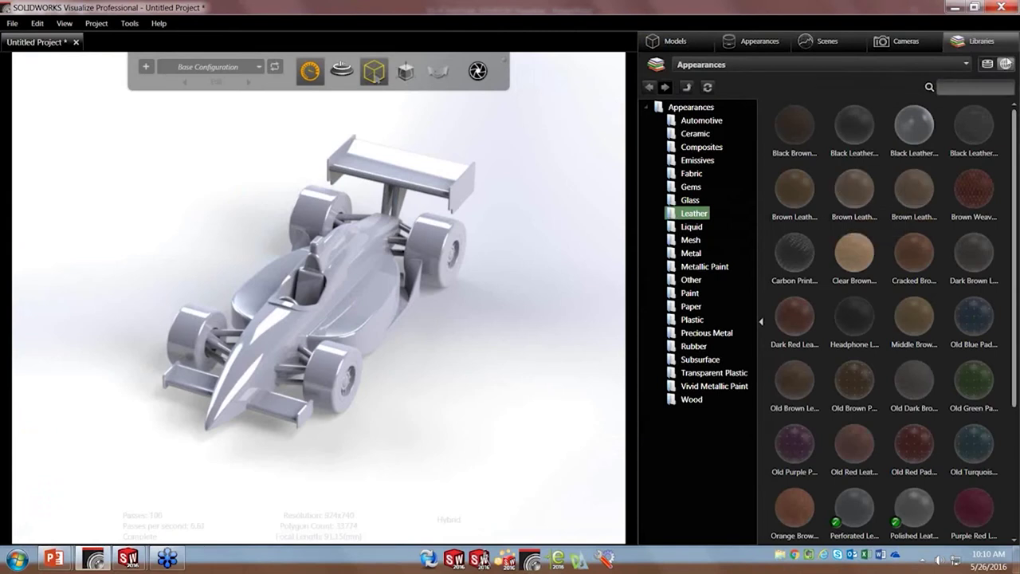
Refresh the library, open the INDYCAR folder and apply the orange 3DV paint to the body.
left_click(988, 66)
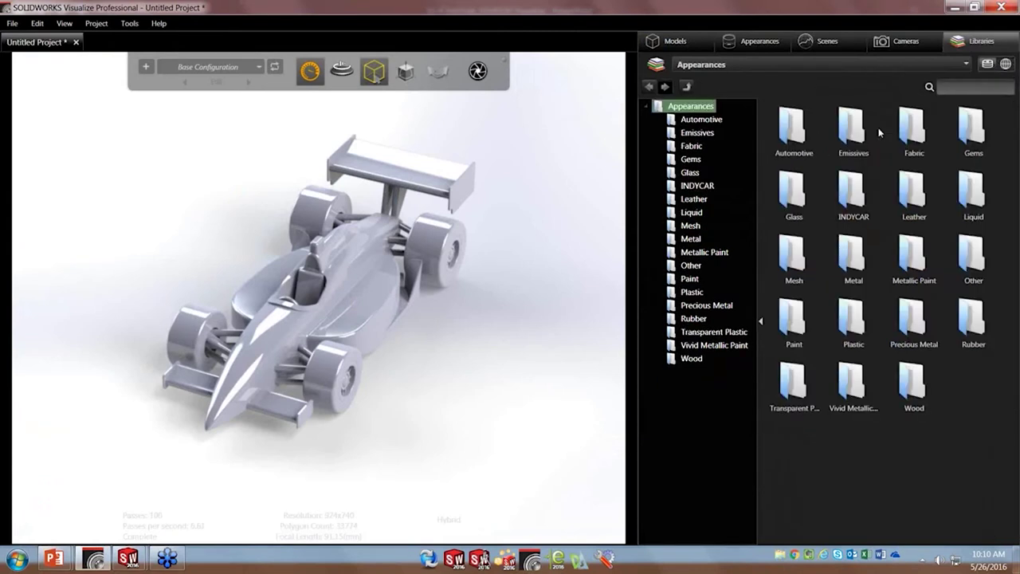
left_click(695, 188)
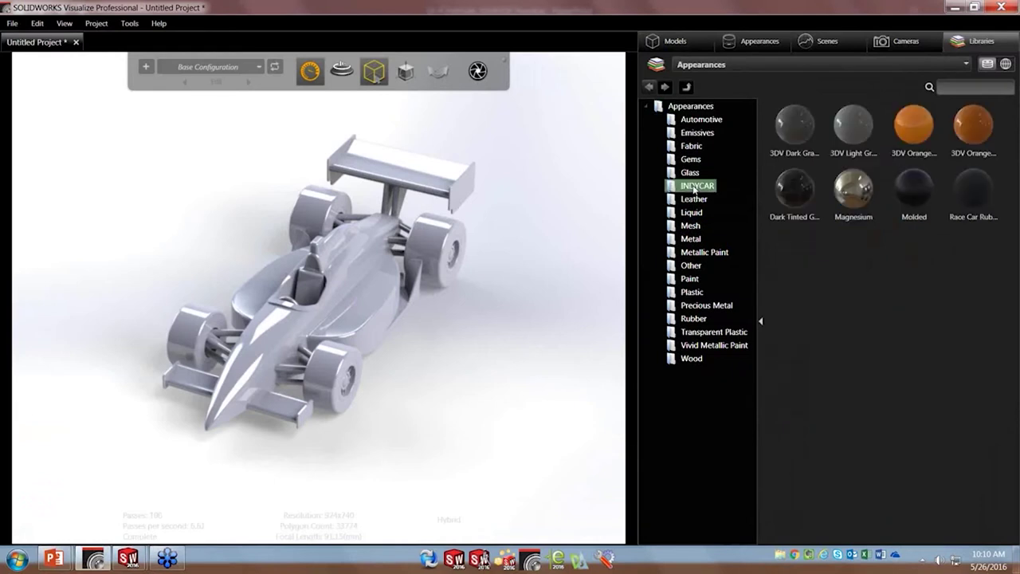
left_click(960, 137)
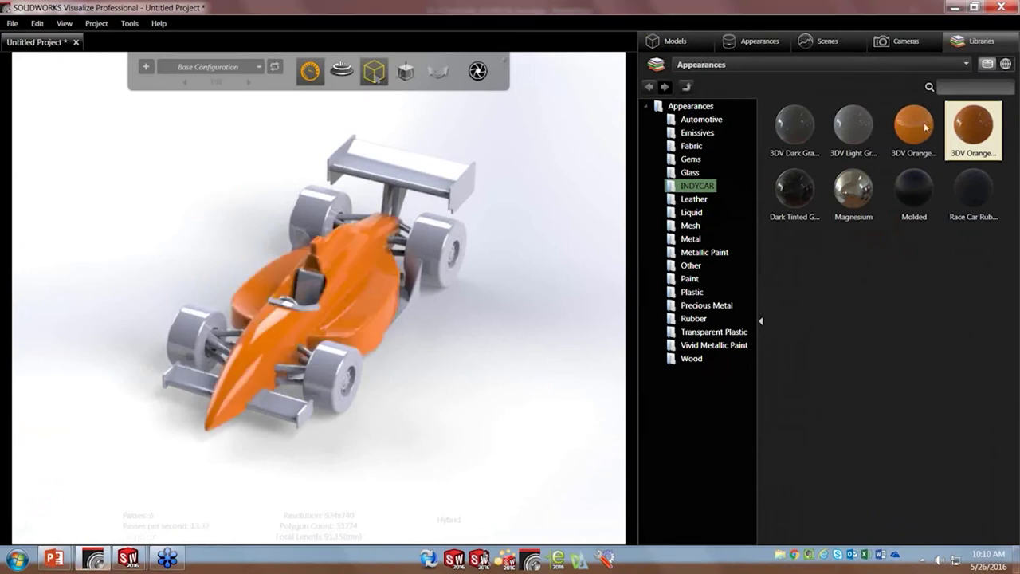
Apply 3DV Orange Carbon Fiber to both wings and 3DV Light Gray to smaller parts.
left_click(898, 136)
left_click_drag(899, 136, 391, 168)
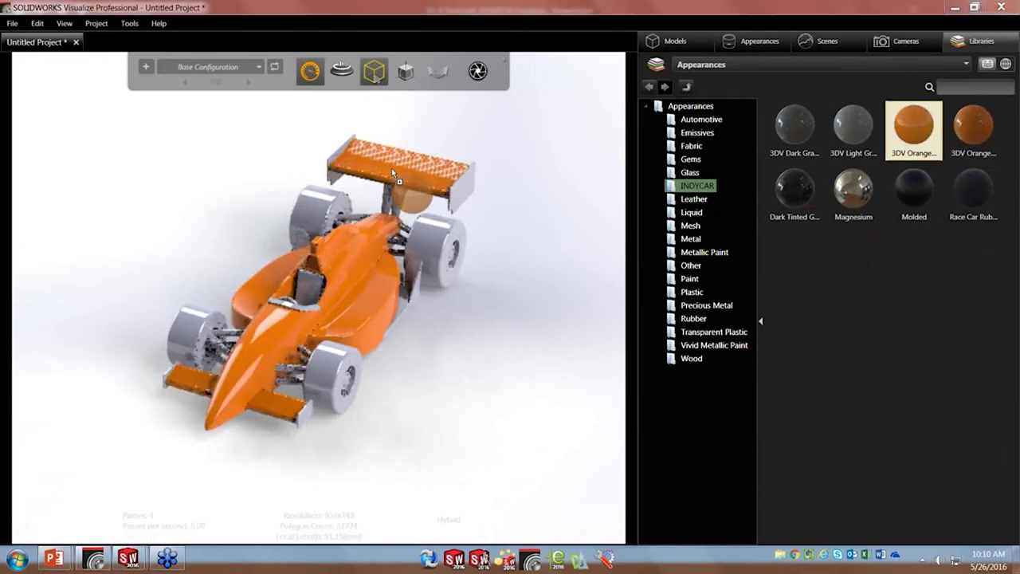
left_click_drag(866, 129, 461, 191)
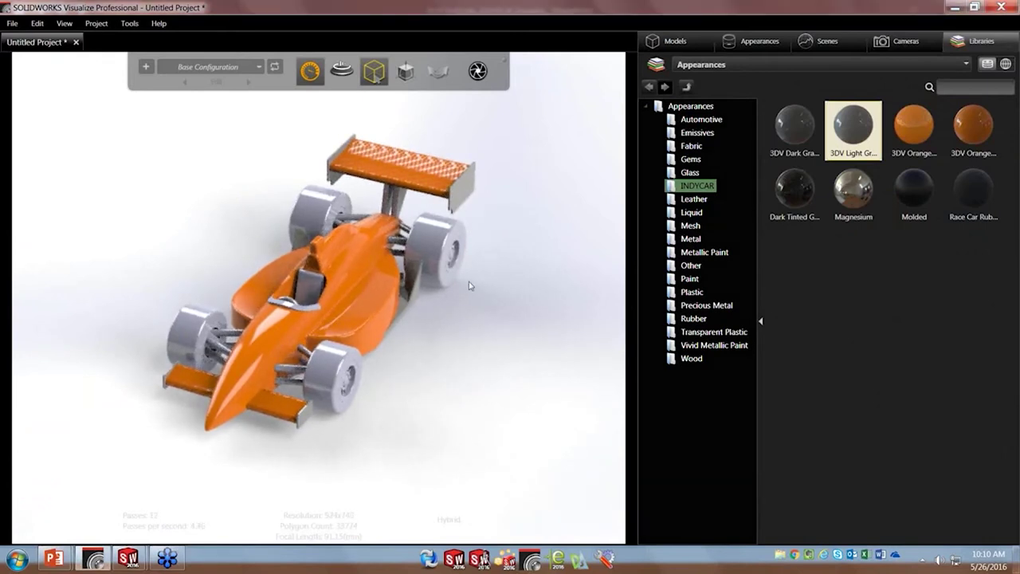
Close the Untitled Project tab without saving its changes.
left_click(77, 43)
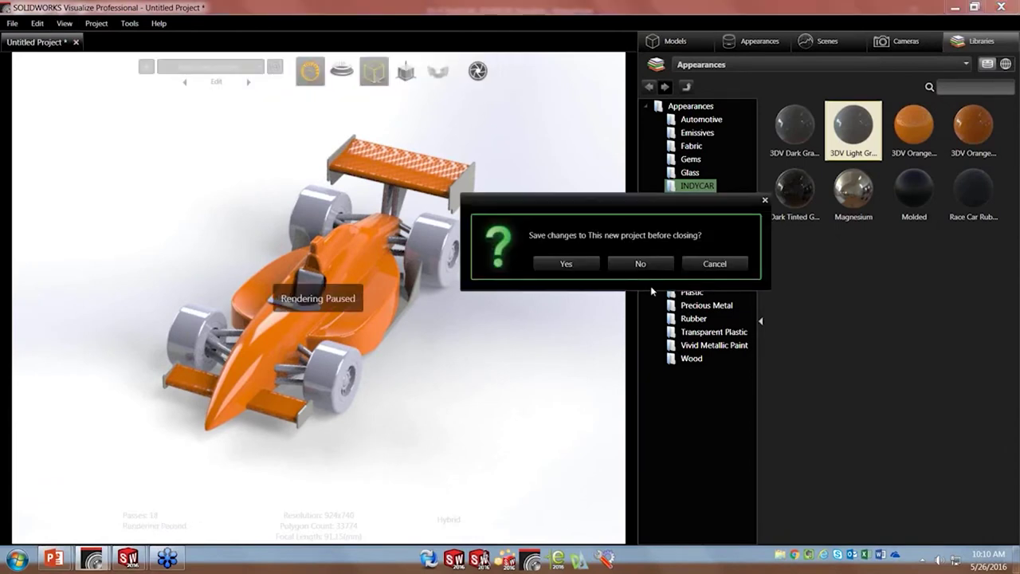
left_click(643, 263)
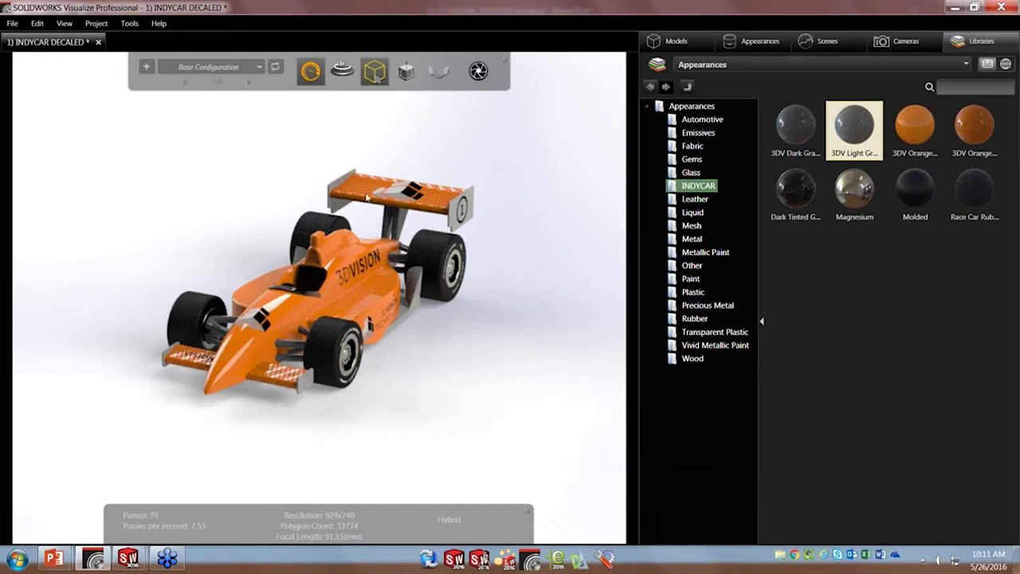
After the render finishes, list the project's appearances, such as 3DV Orange and 3DV Light Gray.
mouse_move(309, 68)
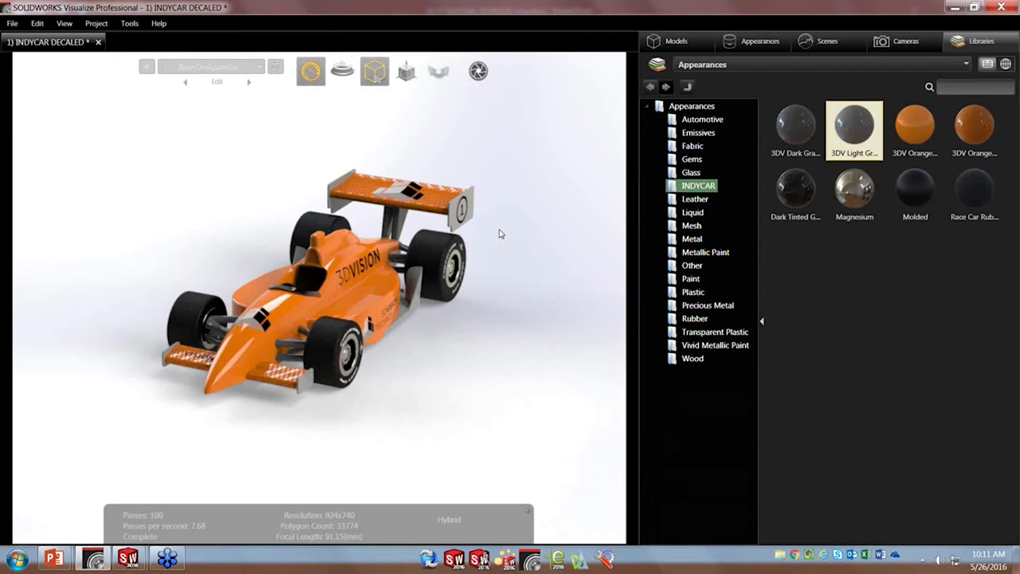
left_click(753, 45)
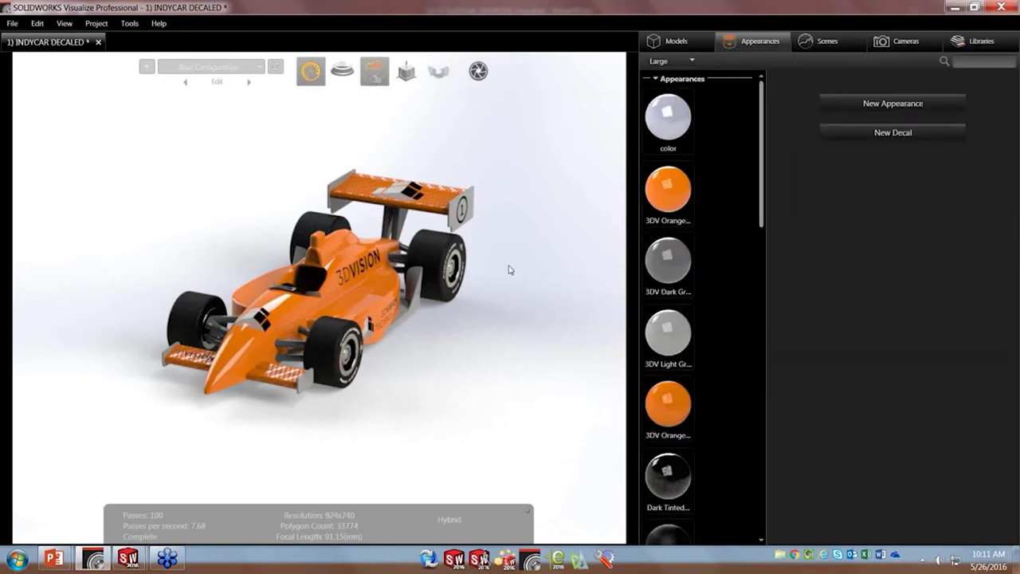
Open the 3DV Orange Carbon Fiber settings and scroll through its clearcoat, mapping and texture options.
left_click(675, 399)
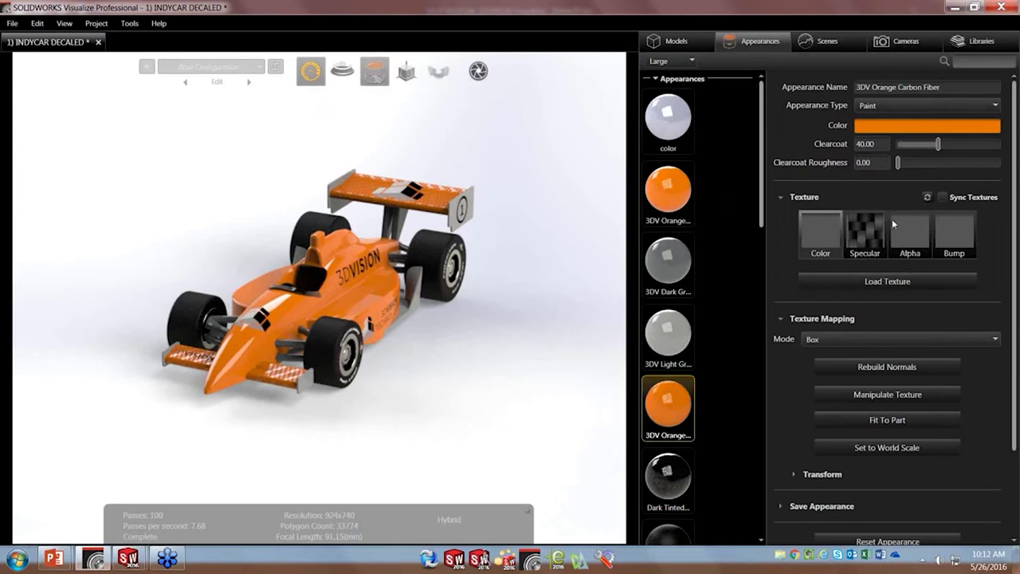
scroll(762, 171, "down", 1)
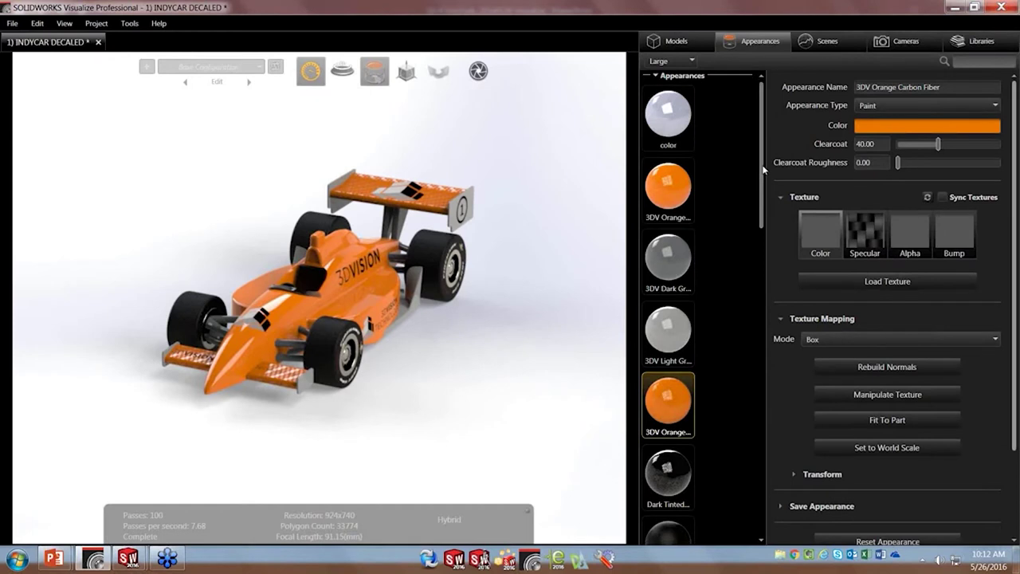
left_click_drag(769, 187, 787, 427)
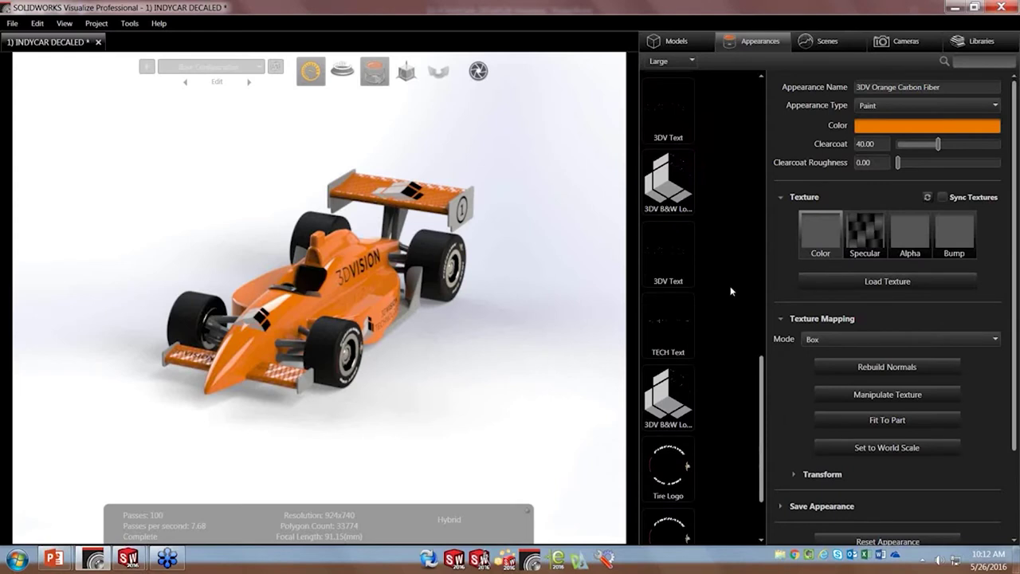
Deselect the carbon fiber appearance, then return to PowerPoint's Lights slide.
left_click(733, 337)
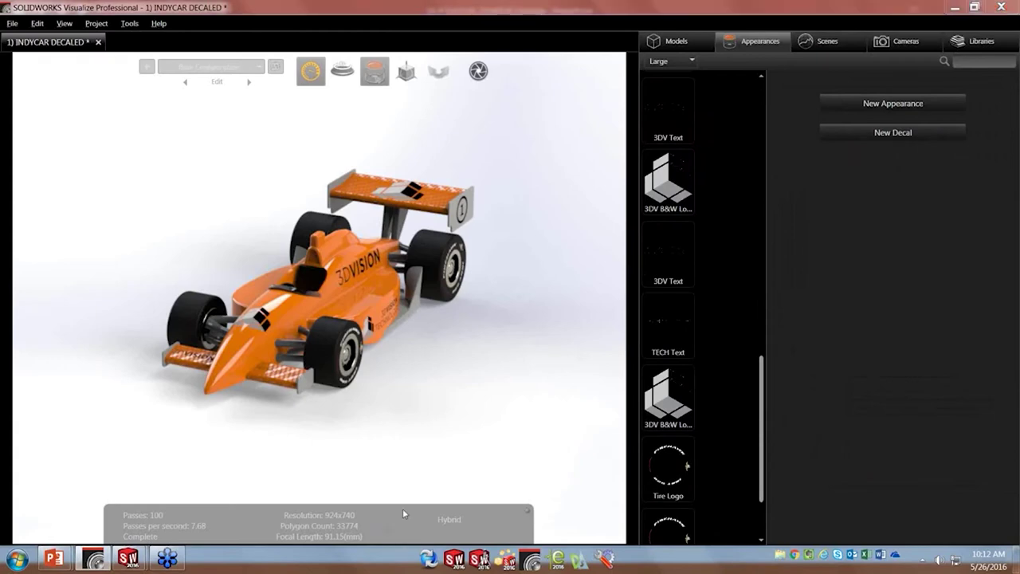
key("alt+Tab")
key("alt+Tab")
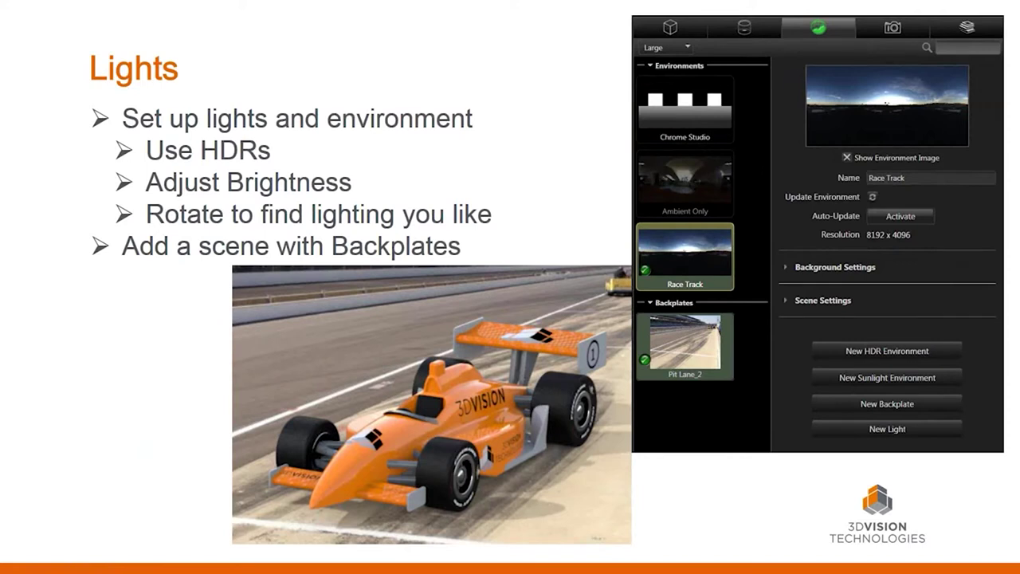
Leave the Lights slide and return to SOLIDWORKS Visualize showing the decaled orange car.
key("alt+Tab")
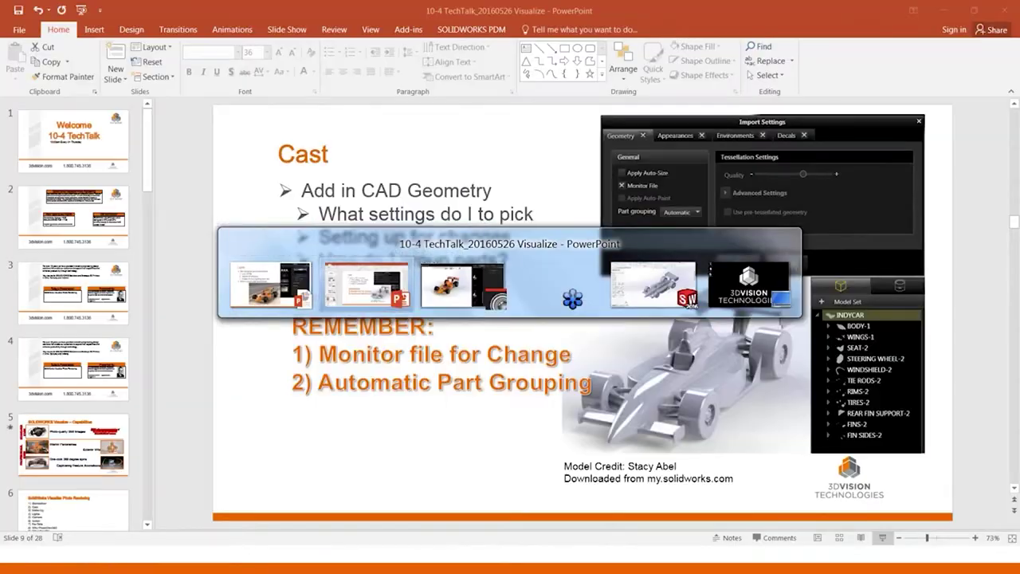
key("alt+Tab")
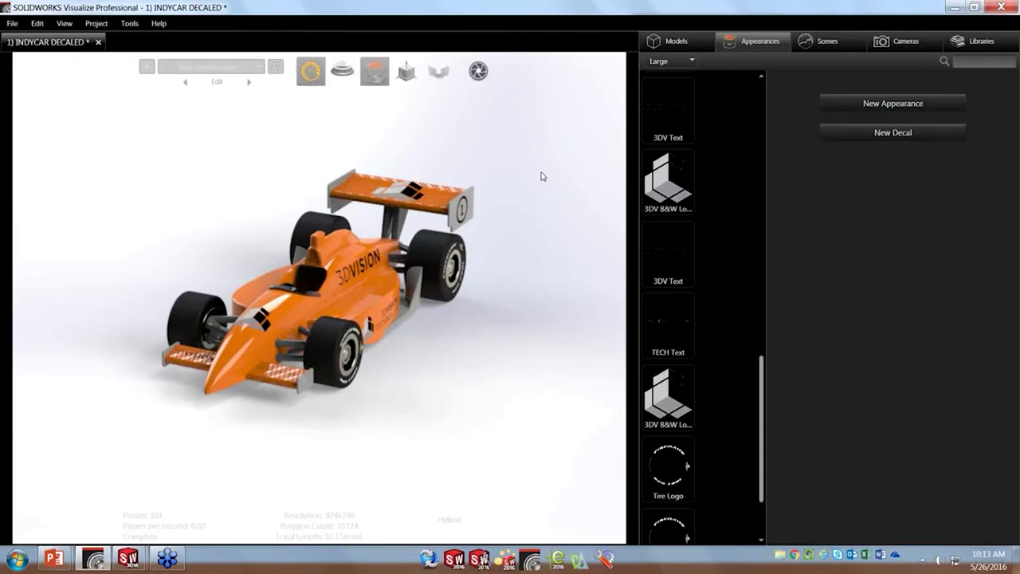
Close the decaled car project without saving and open 2) INDYCAR LIGHTS.svpj from Recent Projects.
left_click(98, 42)
left_click(641, 268)
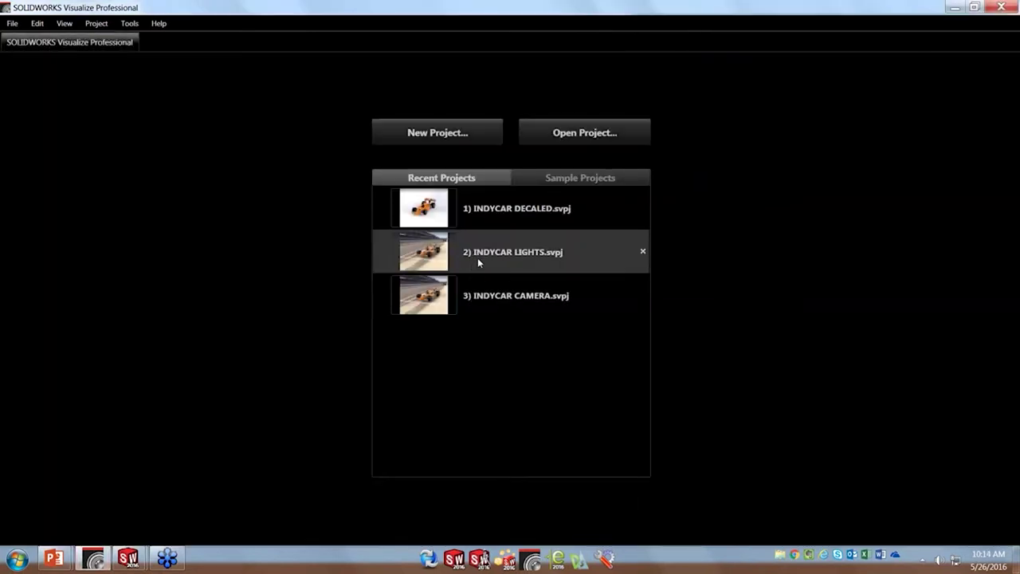
left_click(477, 257)
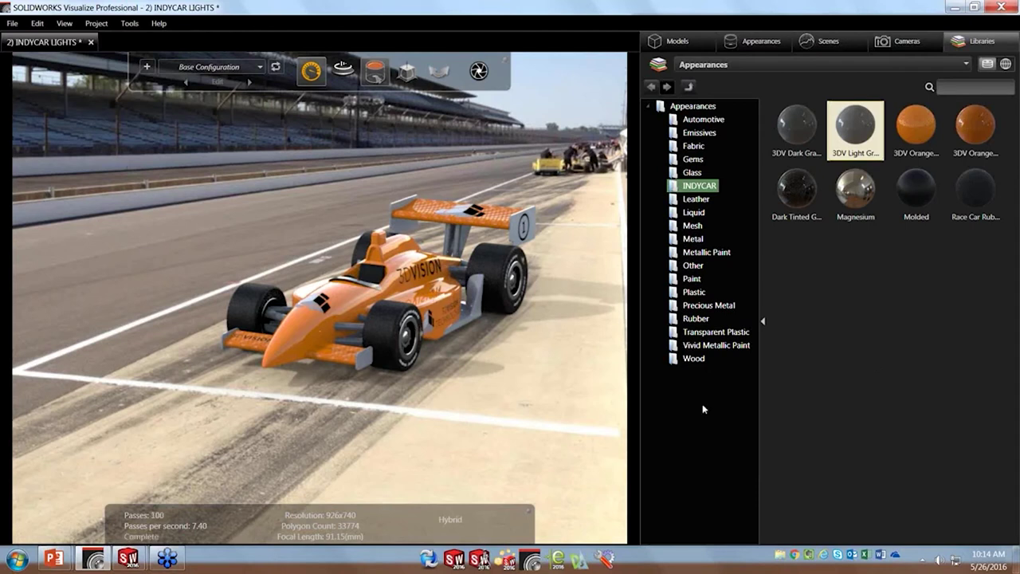
Review the Race Track environment at Brightness 3.00 with the Pit Lane_3 backplate and background settings.
left_click(841, 40)
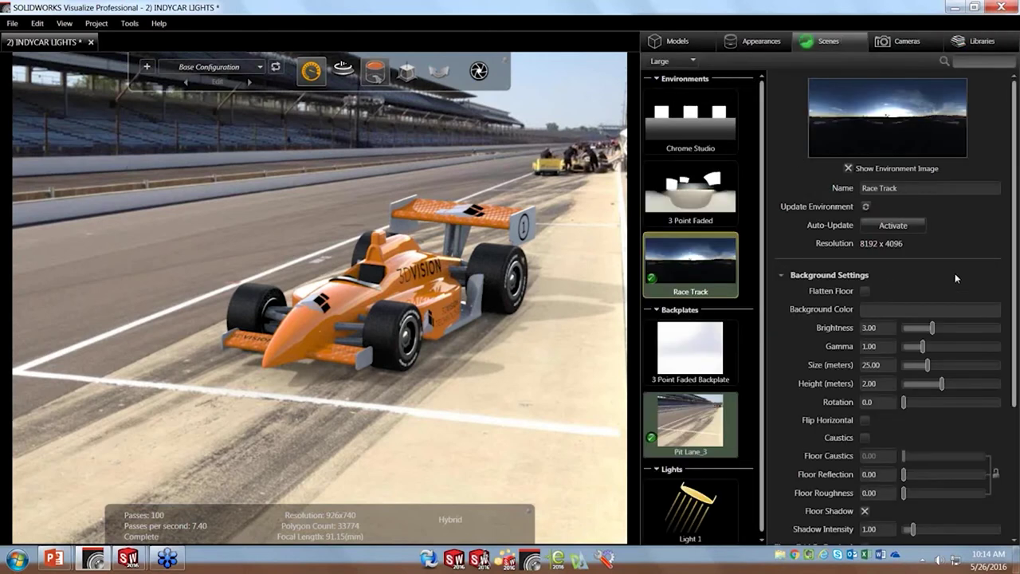
left_click_drag(1016, 254, 1017, 275)
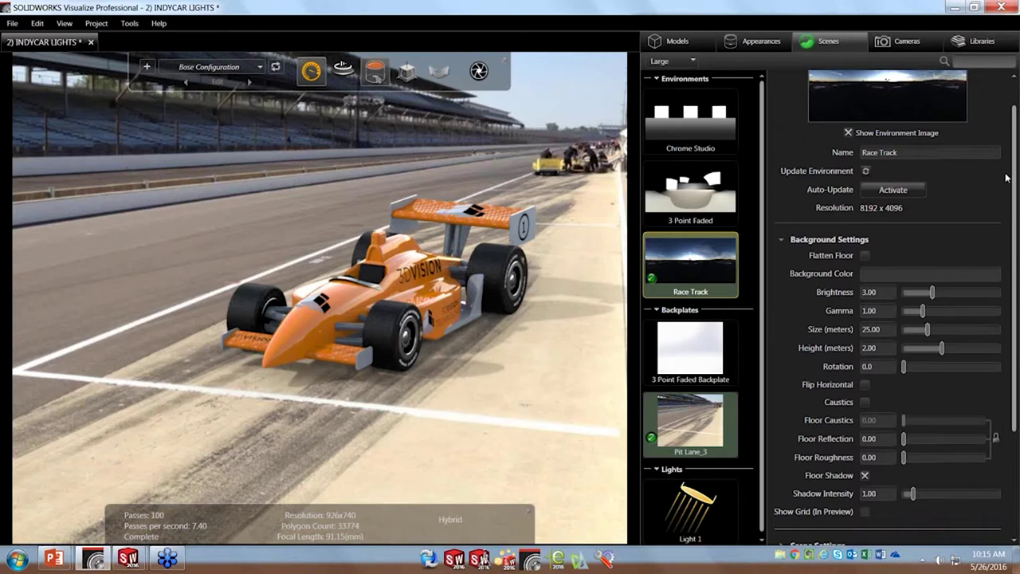
left_click(994, 43)
Browse the Environments library, then go back to the Race Track scene settings.
left_click(803, 66)
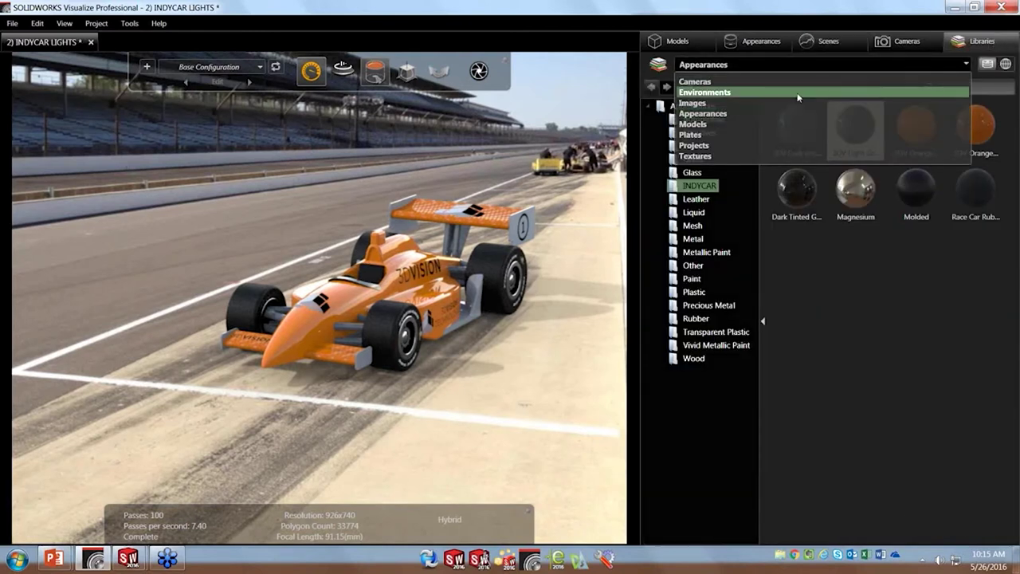
left_click(798, 93)
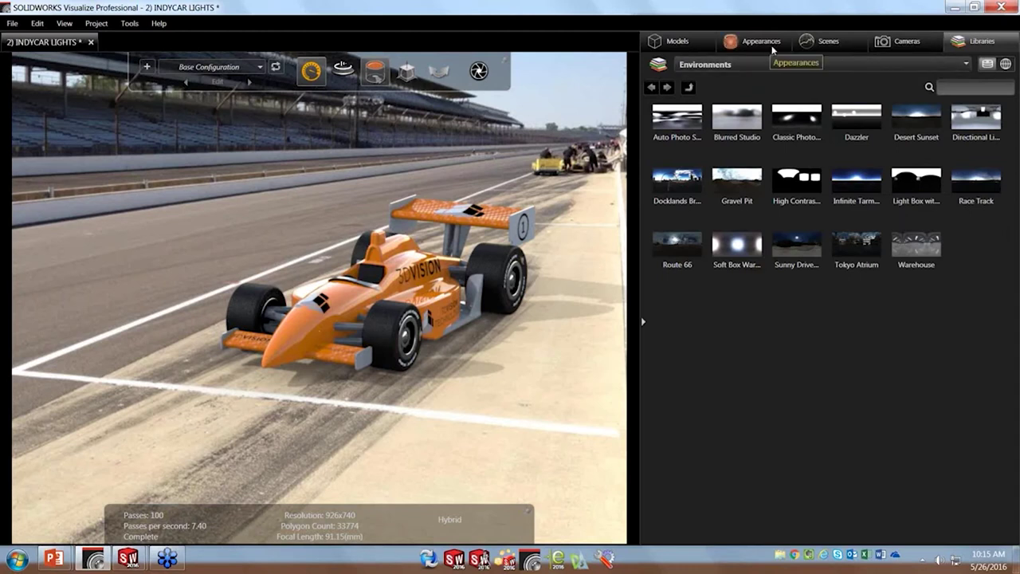
left_click(812, 46)
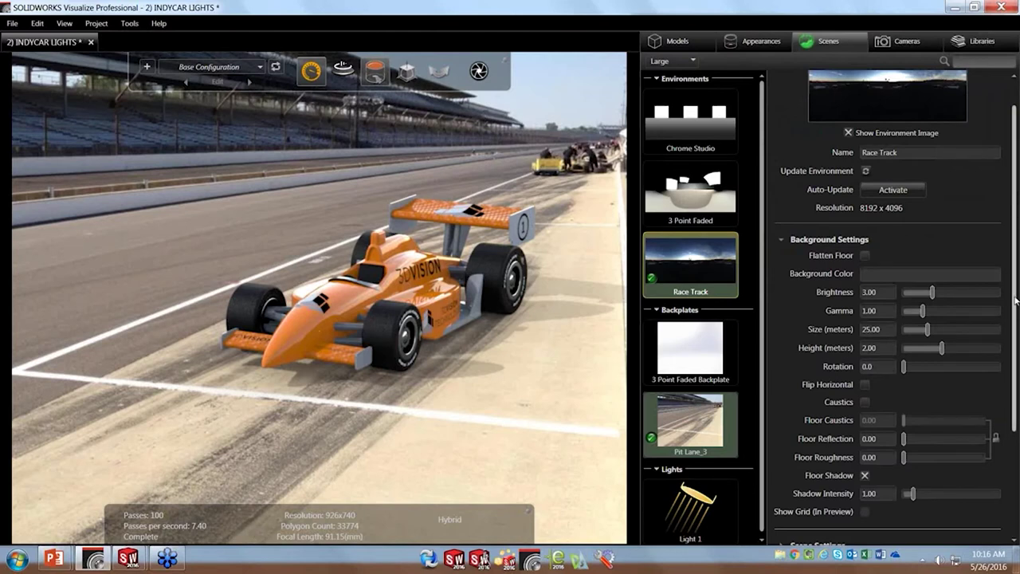
scroll(960, 311, "down", 1)
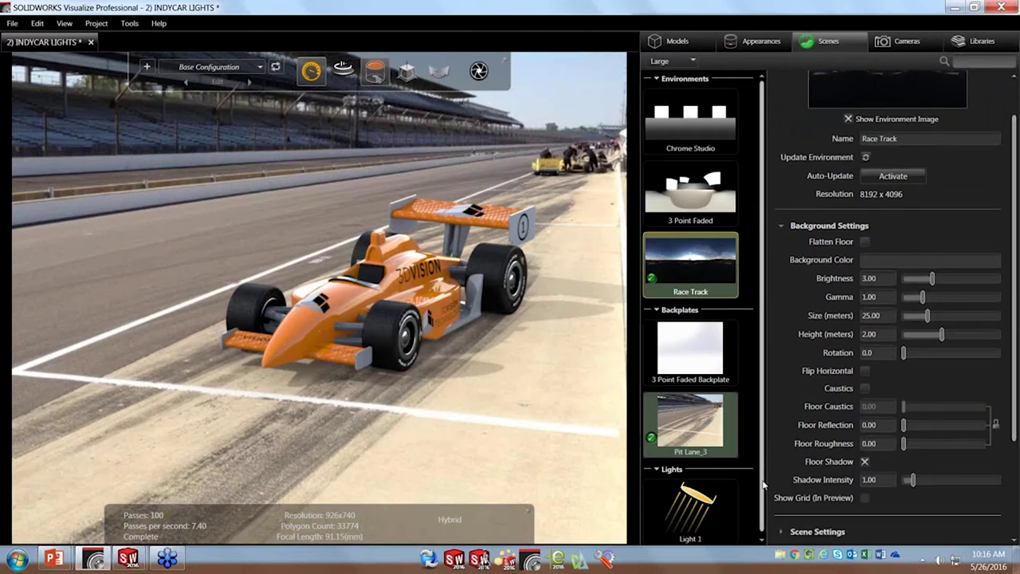
scroll(764, 498, "down", 1)
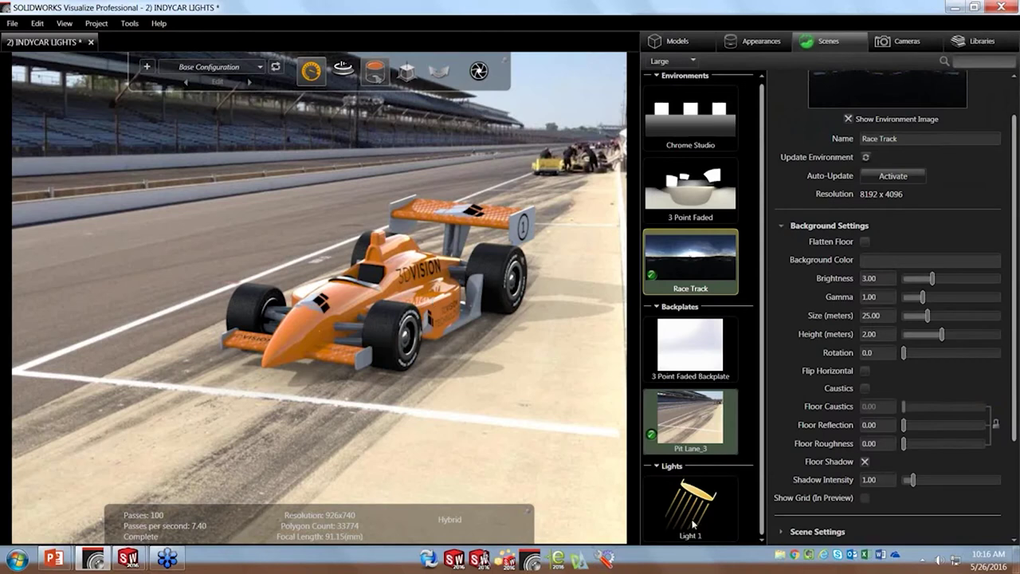
left_click(717, 514)
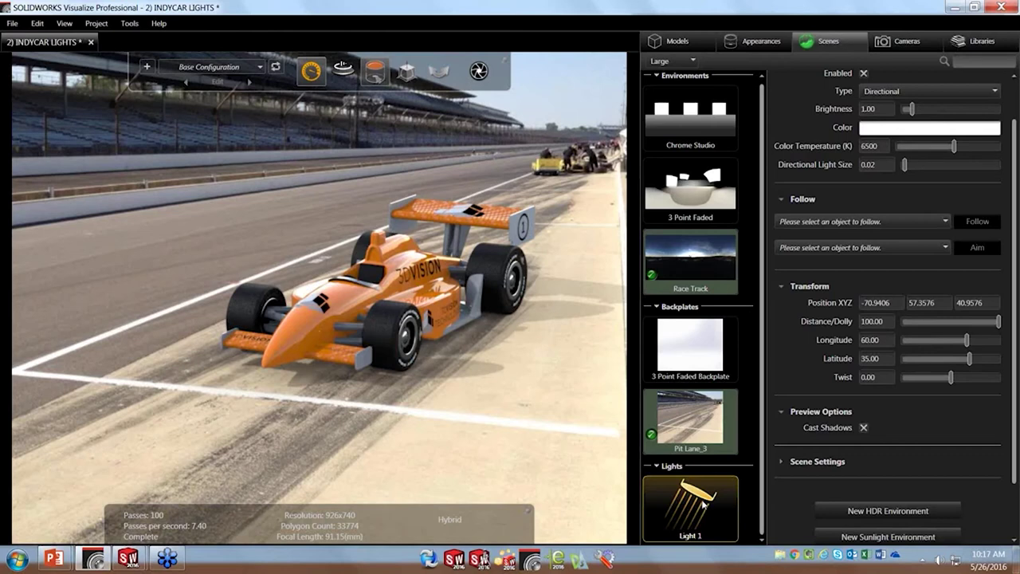
Glance at the slide show, then show the Pit Lane_3 backplate's properties.
key("alt+Tab")
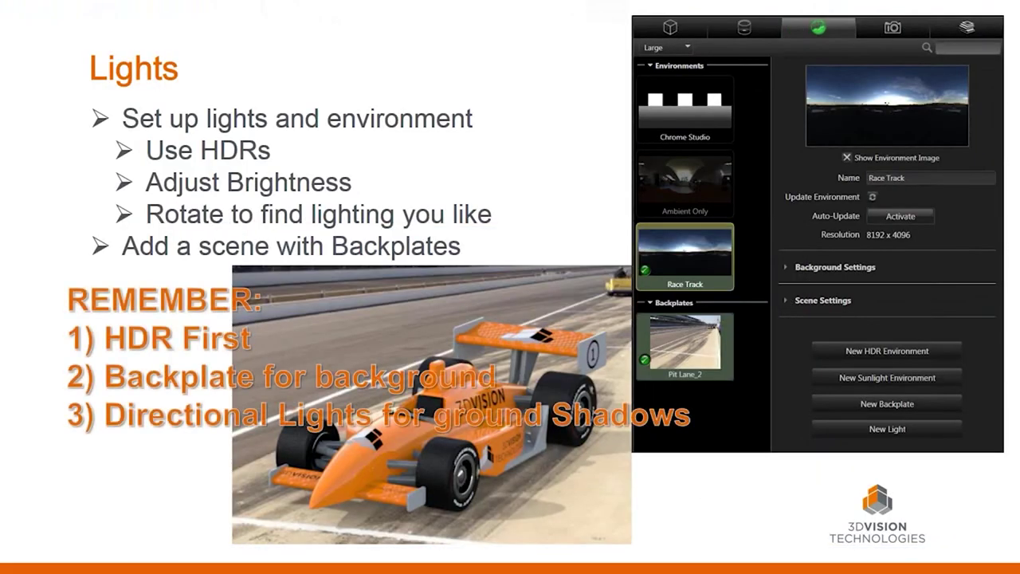
key("alt+Tab")
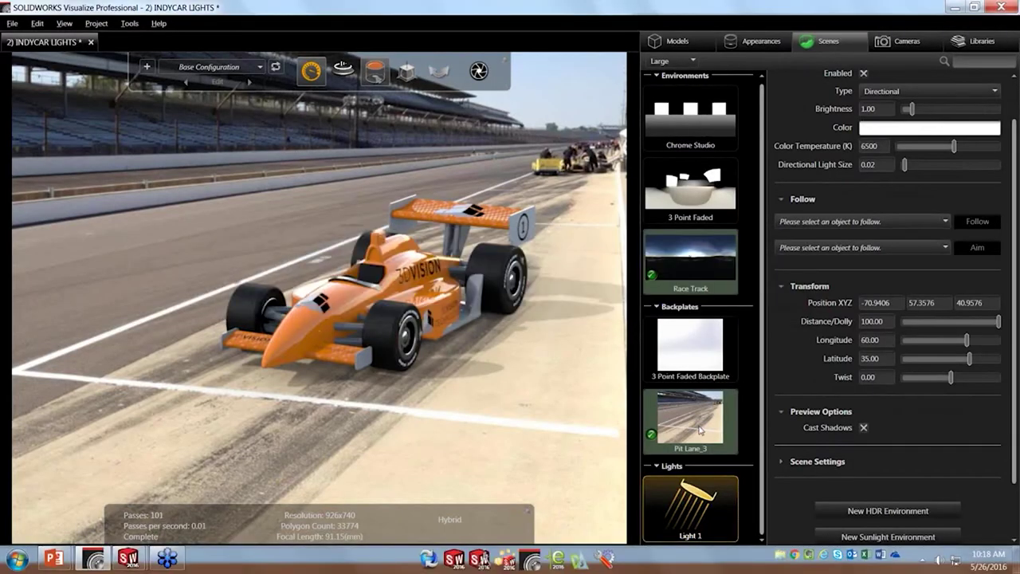
left_click(703, 428)
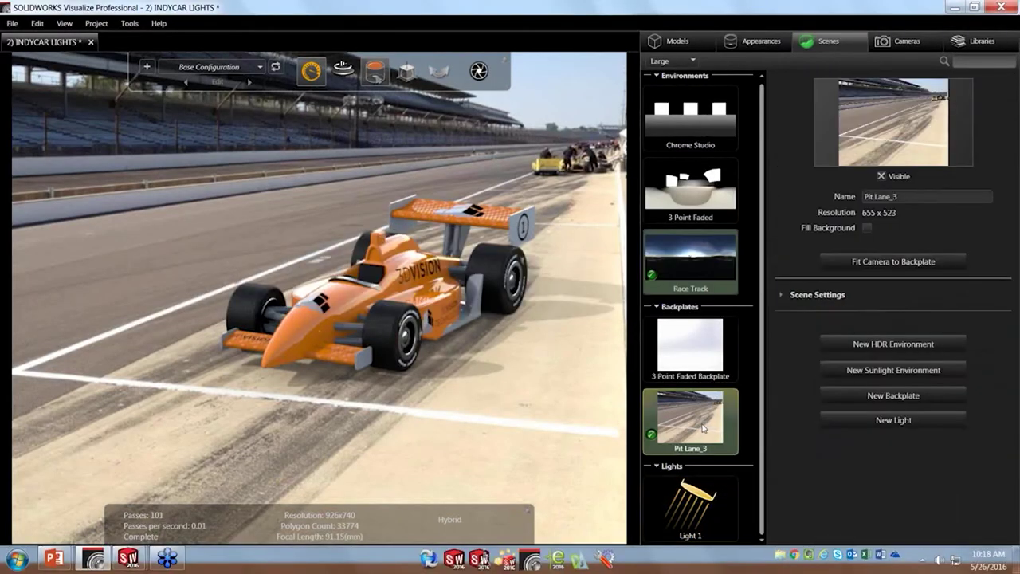
Deselect the backplate and show the Race Track environment's 8192 x 4096 image settings.
left_click(754, 420)
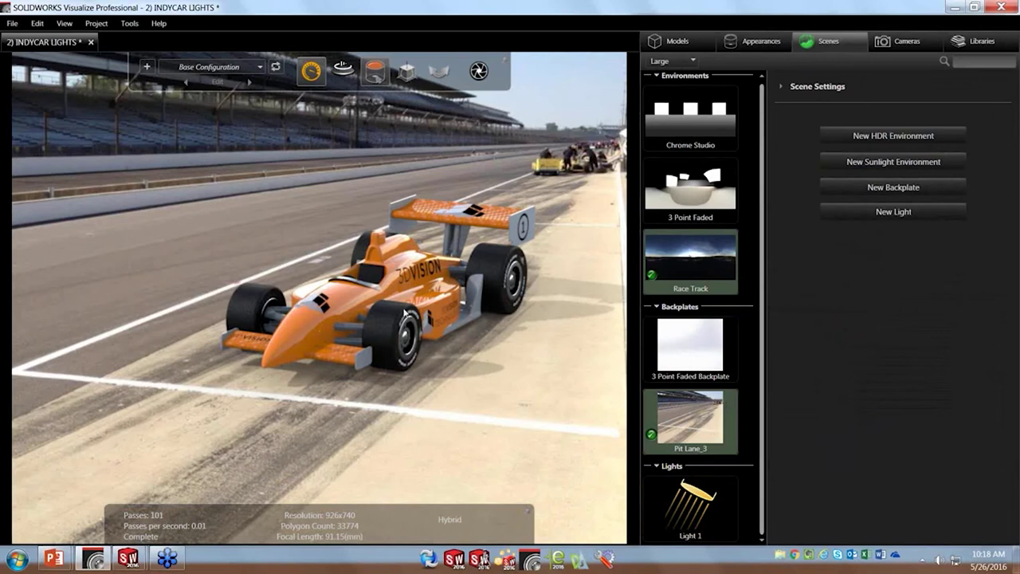
left_click(732, 271)
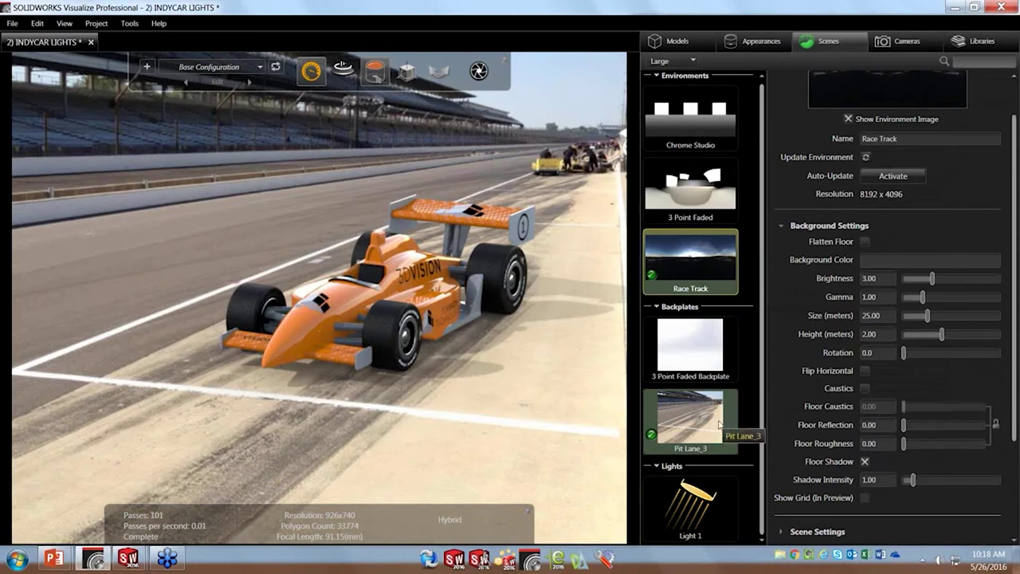
key("alt+Tab")
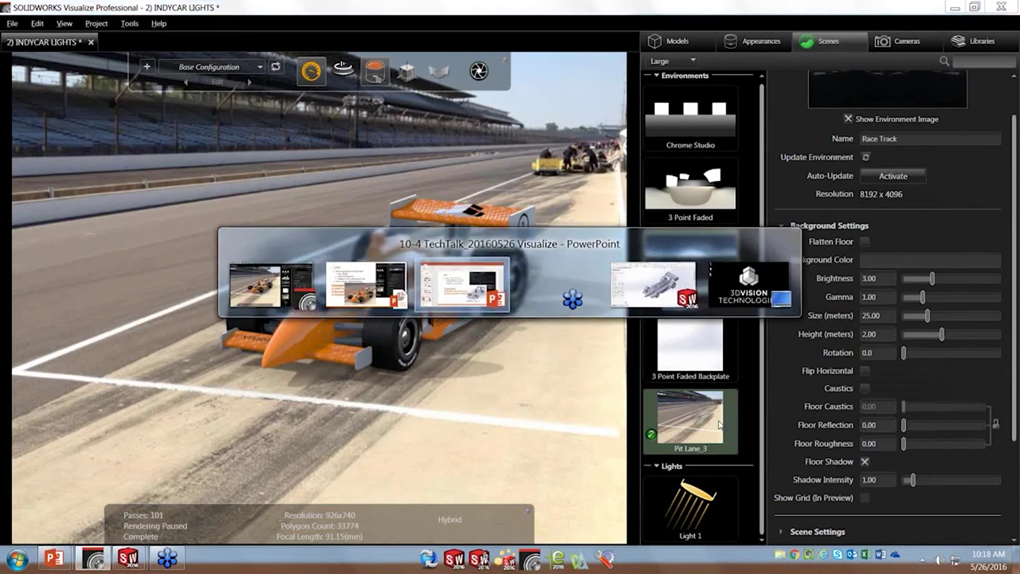
Bring the PowerPoint slide show forward to present the Camera slide on perspective settings.
key("alt+Tab")
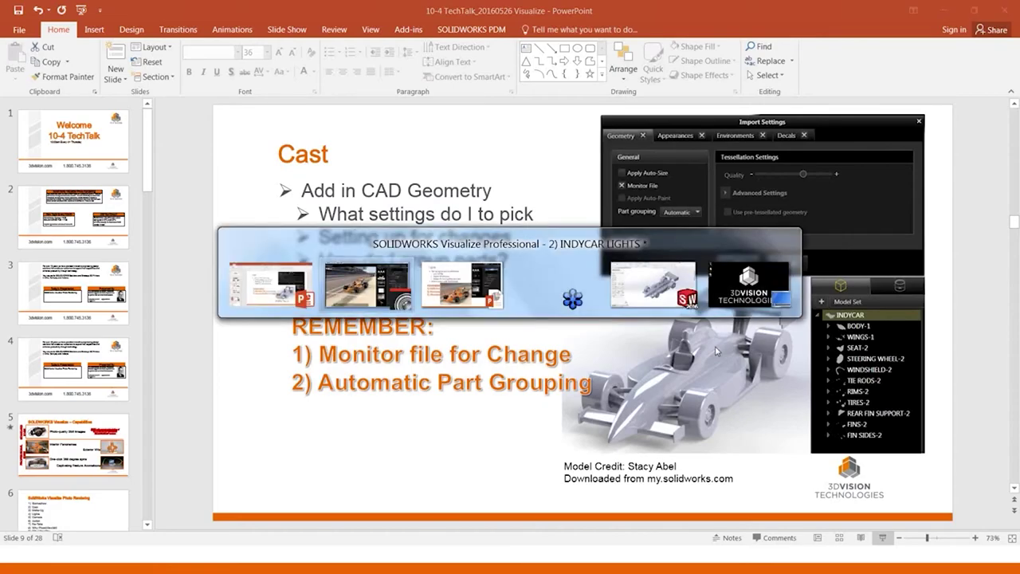
key("alt+Tab")
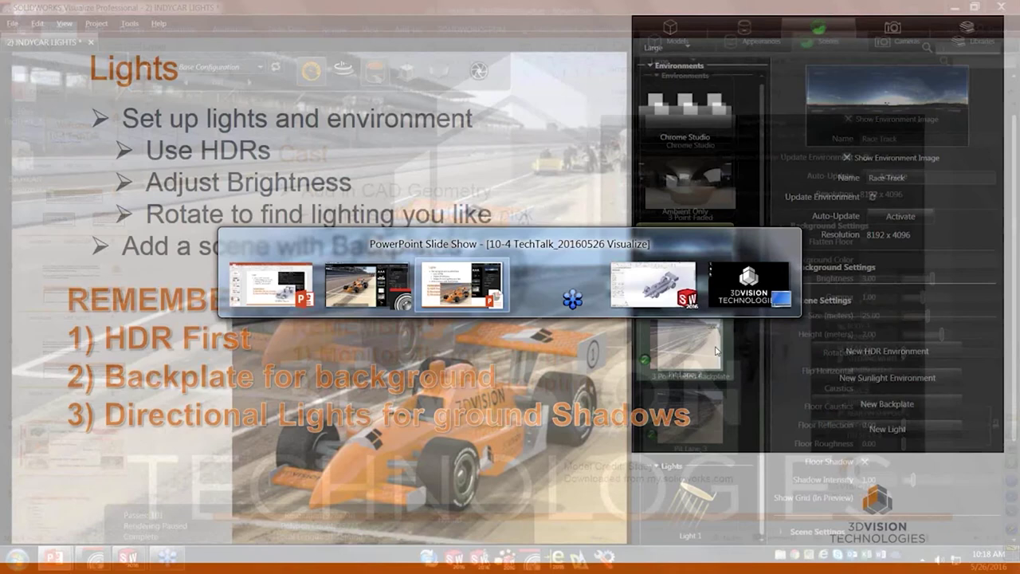
key("alt+Tab")
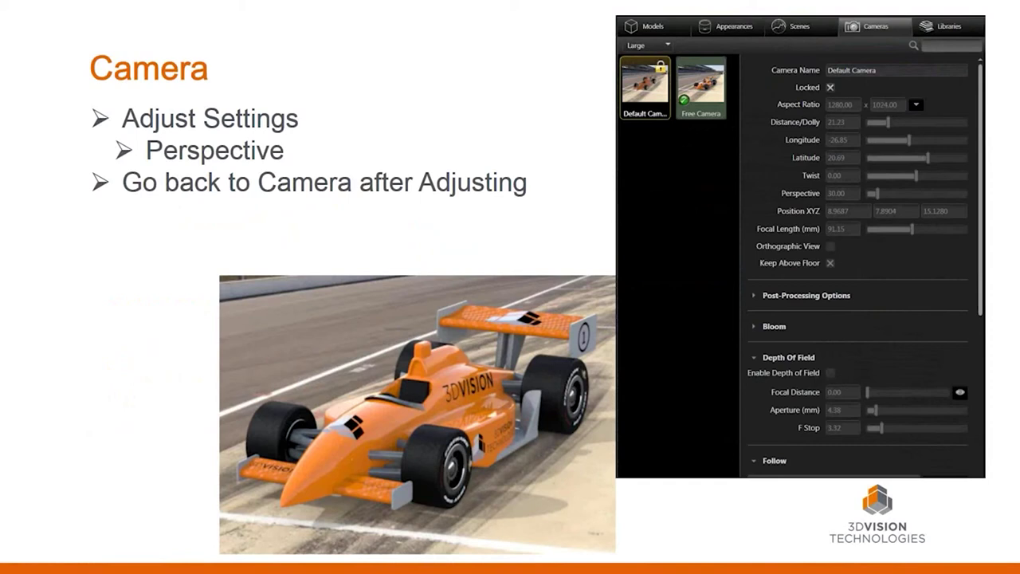
Close INDYCAR LIGHTS saving its changes, leaving the 3) INDYCAR CAMERA project open.
key("alt+Tab")
key("alt+Tab")
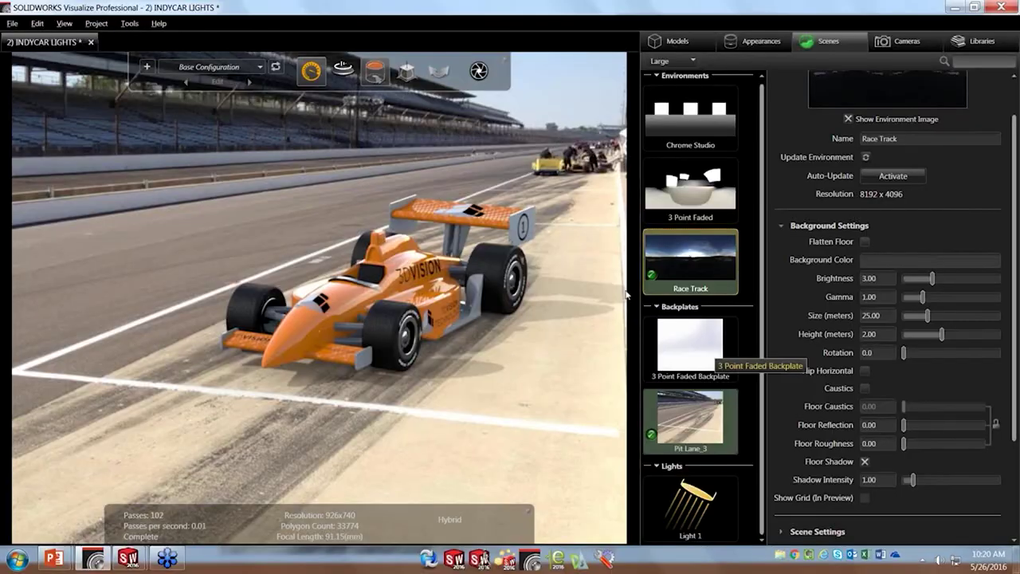
left_click(91, 41)
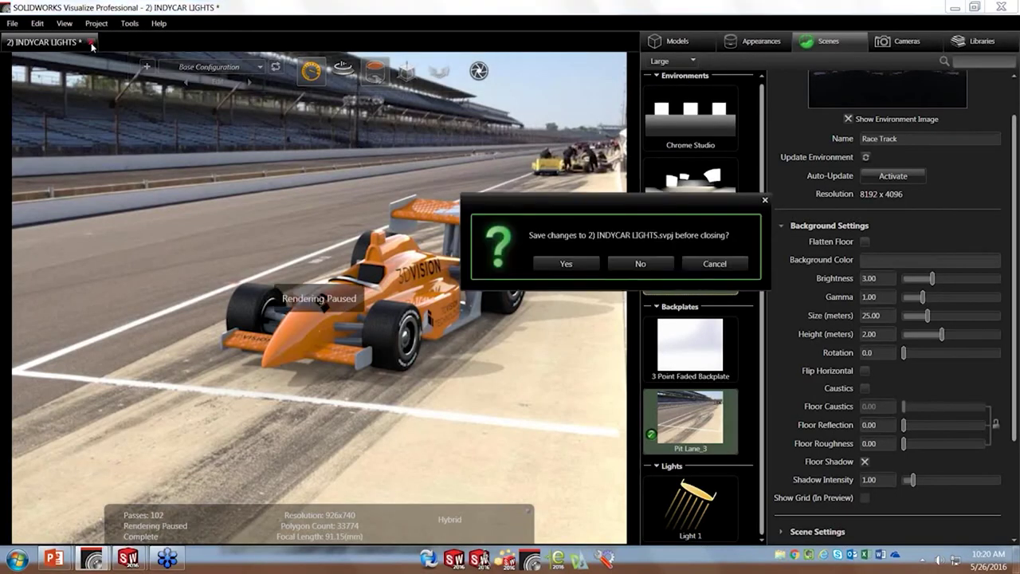
left_click(730, 263)
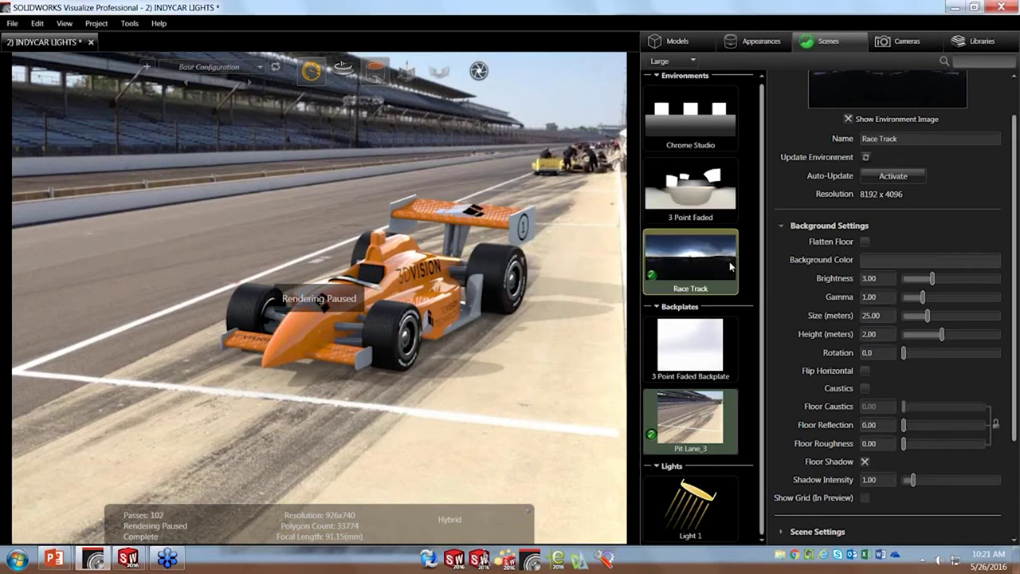
left_click(91, 42)
left_click(594, 267)
left_click(91, 42)
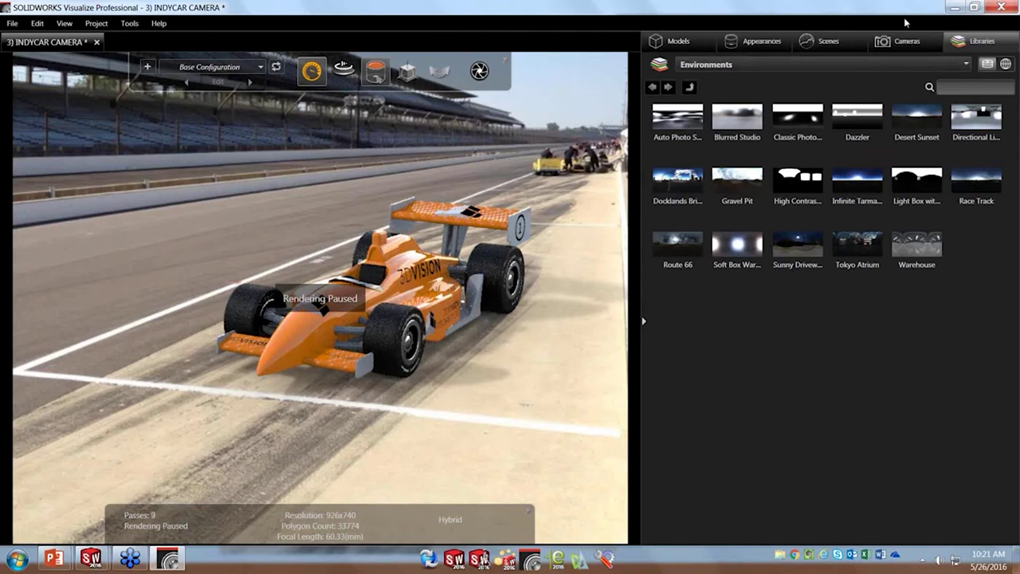
Activate Default Camera in the Cameras tab, then switch back to Free Camera.
left_click(901, 41)
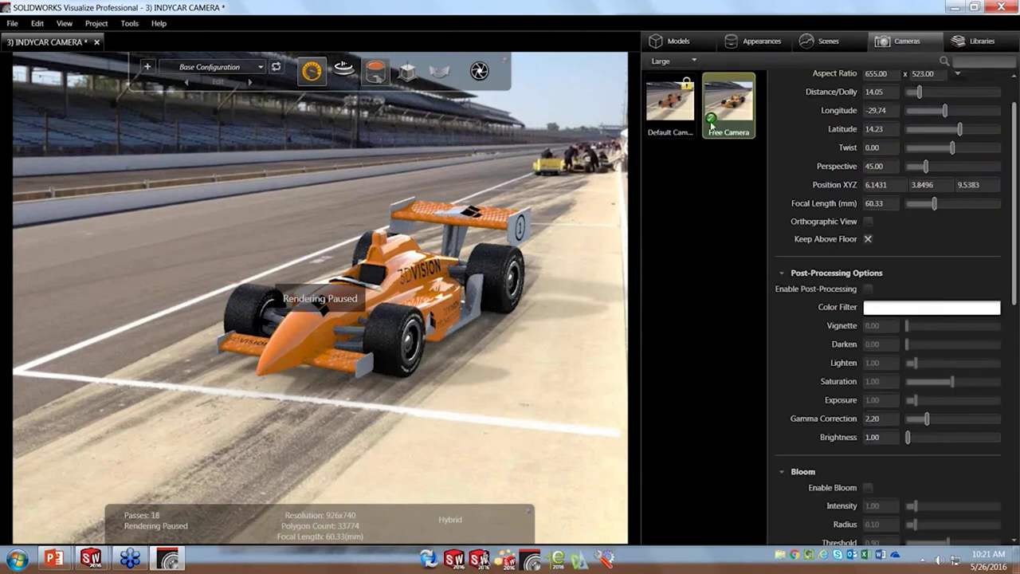
left_click(677, 128)
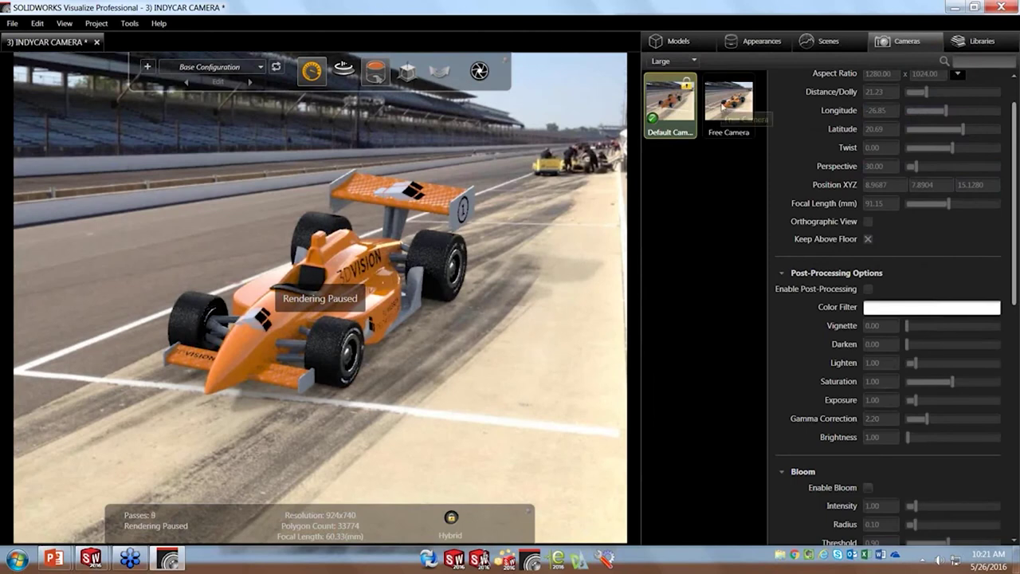
left_click(721, 111)
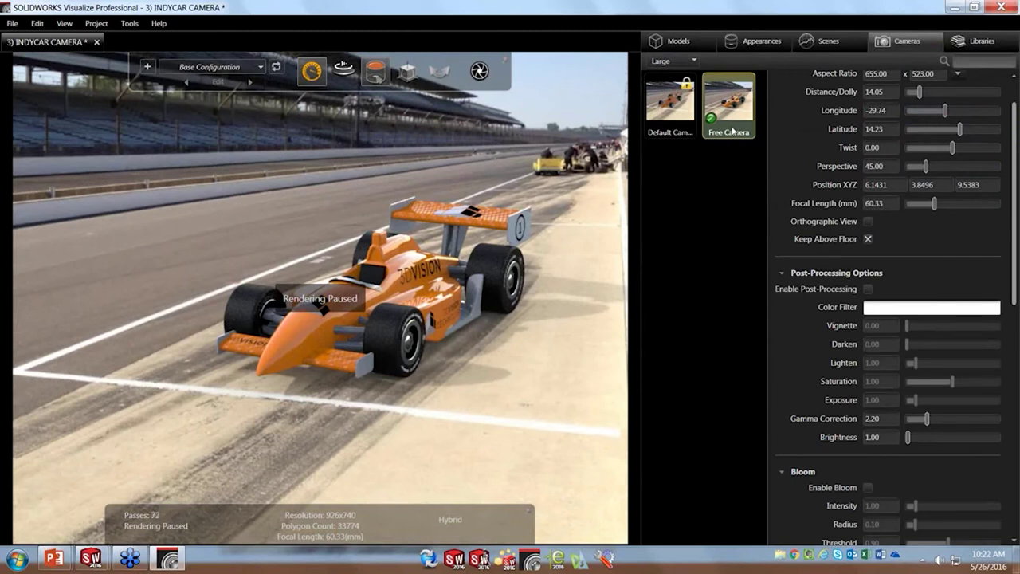
left_click(720, 154)
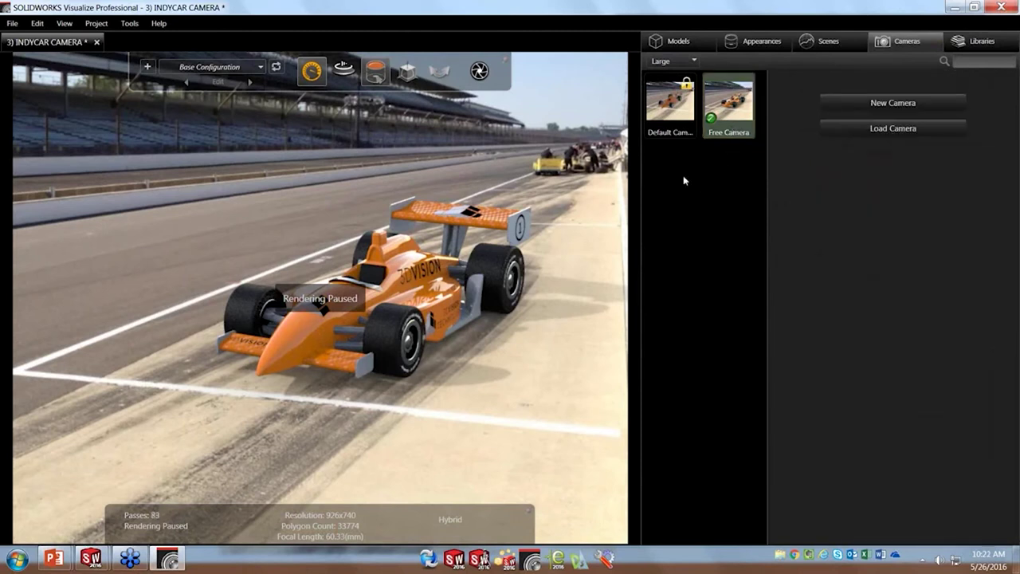
Add a new camera from the current 60.33 mm view and make Free Camera 1 active.
double_click(683, 175)
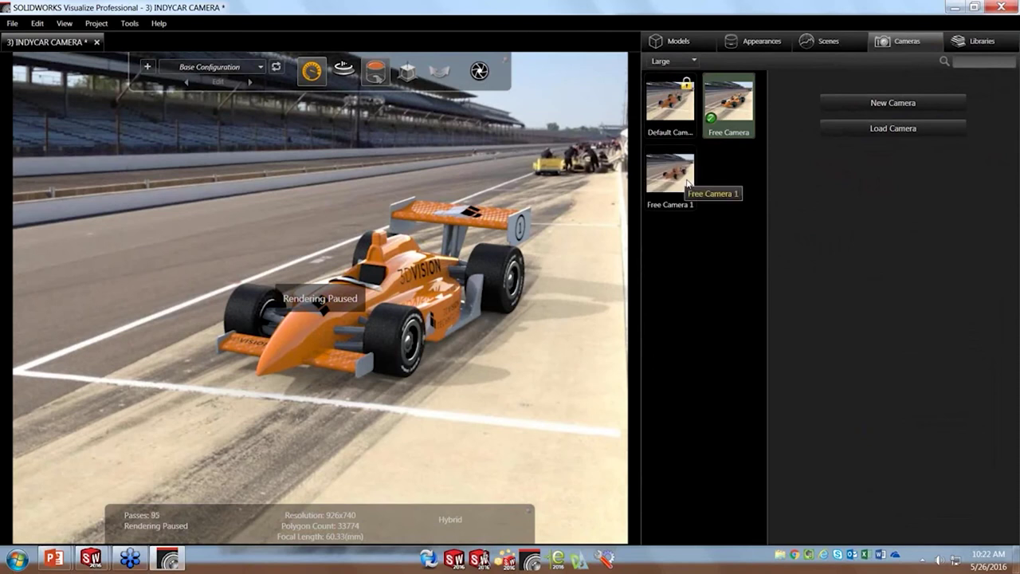
left_click(687, 183)
double_click(686, 183)
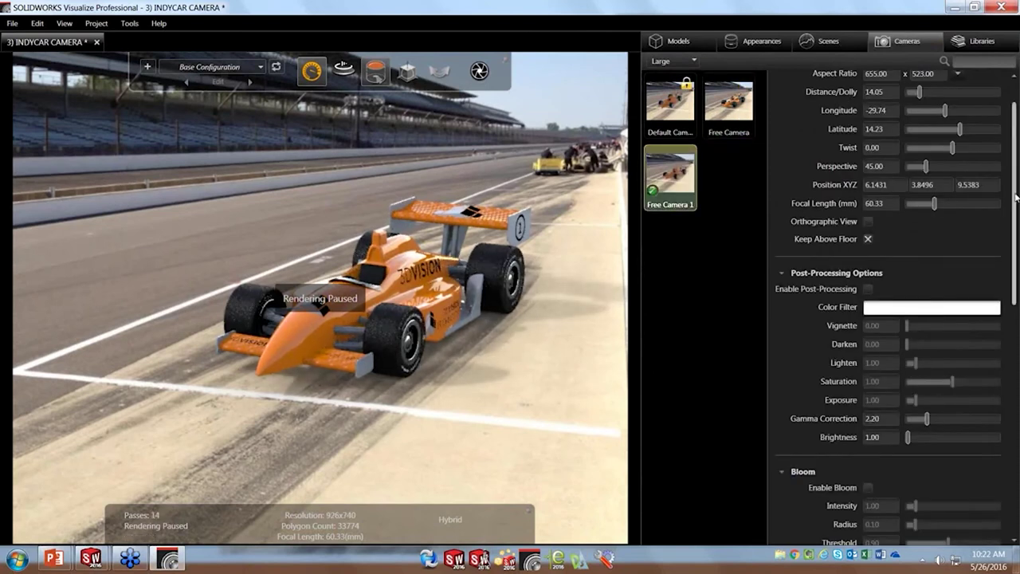
scroll(1014, 195, "up", 2)
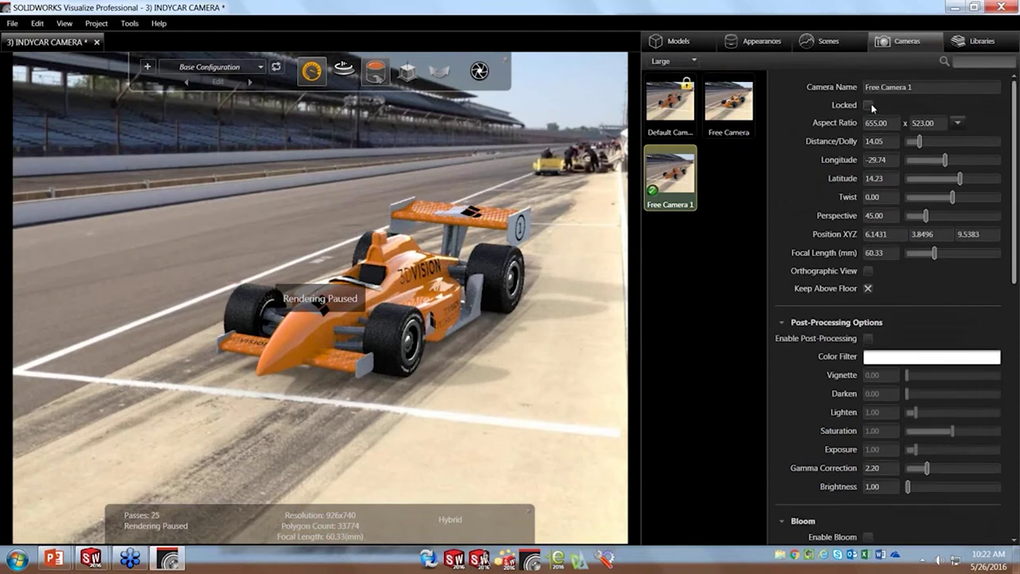
Lock Free Camera 1 and rename it 'Default Camera'.
left_click(868, 105)
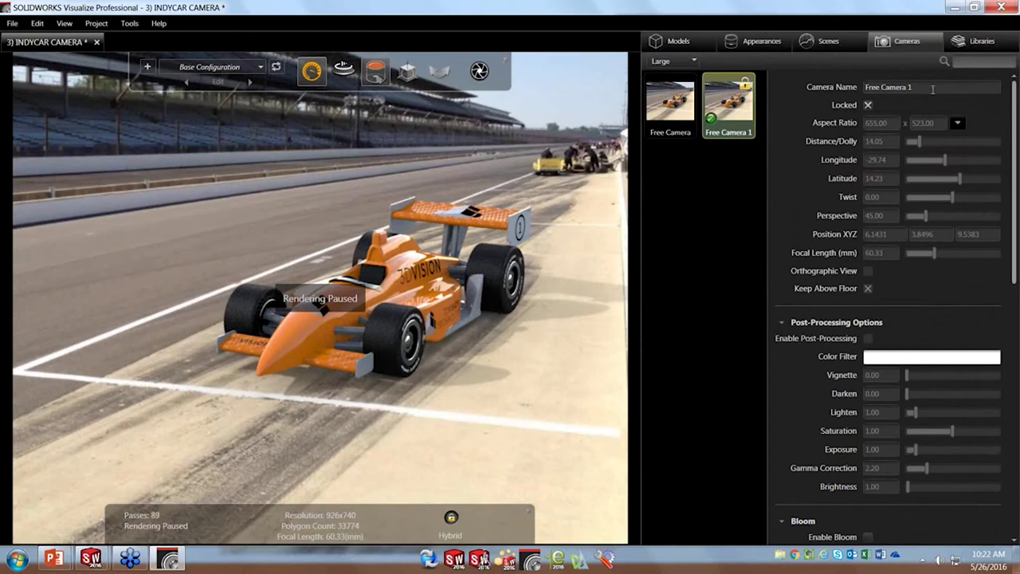
left_click_drag(933, 90, 883, 84)
type("Default C")
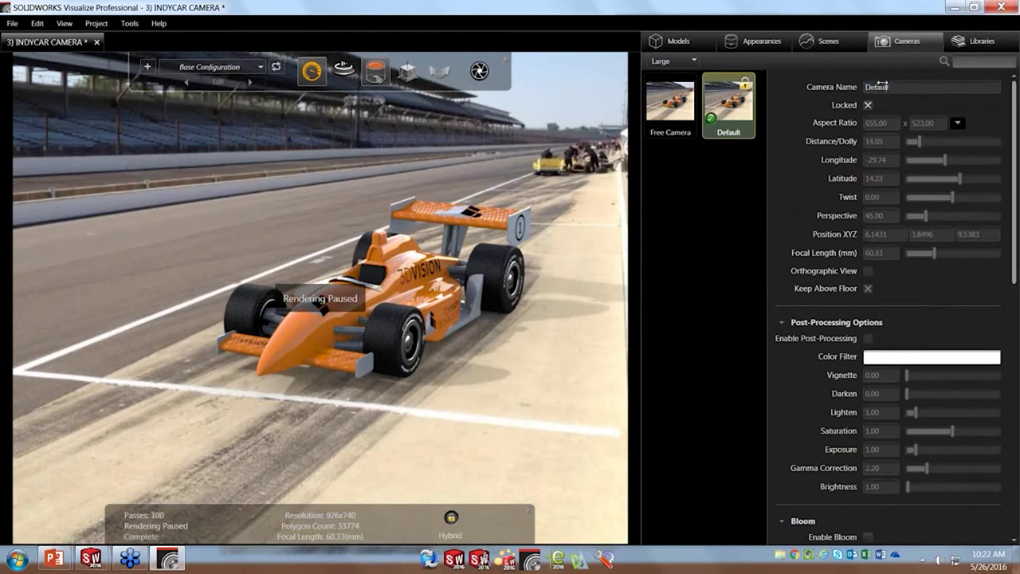
type("era")
key("Tab")
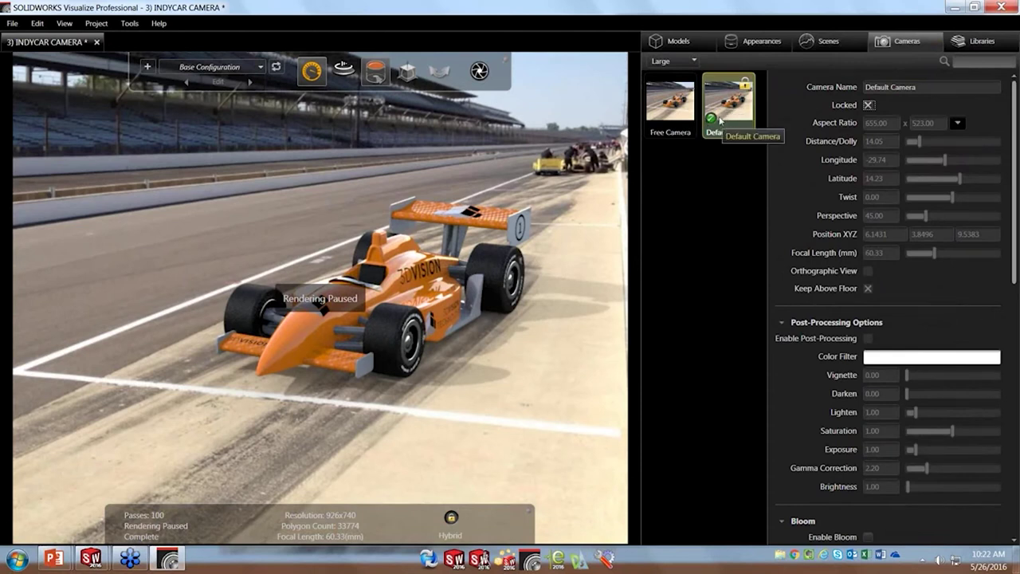
Orbit the Free Camera to look down on the car, then return to Default Camera and review its settings.
left_click(665, 115)
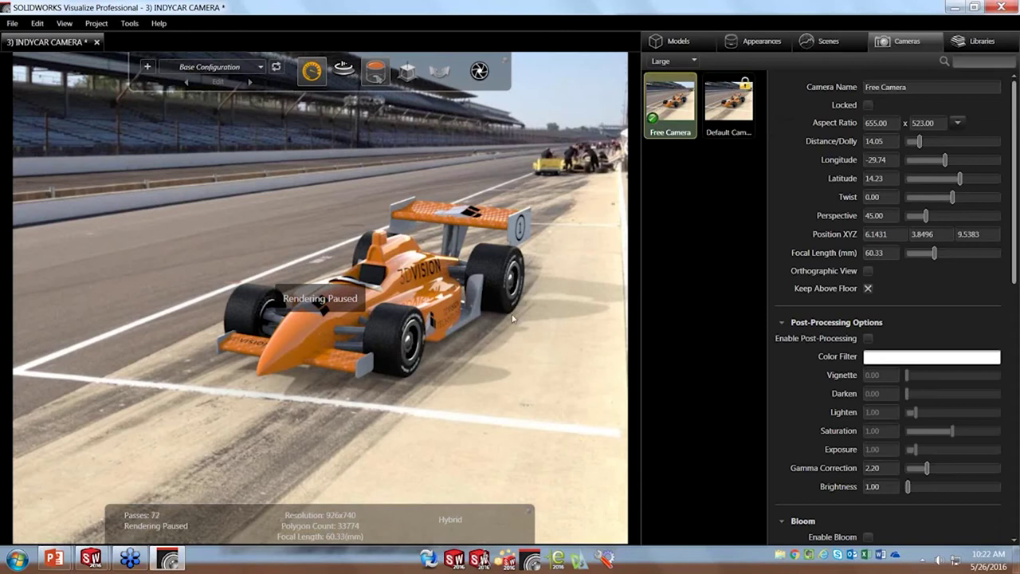
left_click_drag(520, 309, 514, 363)
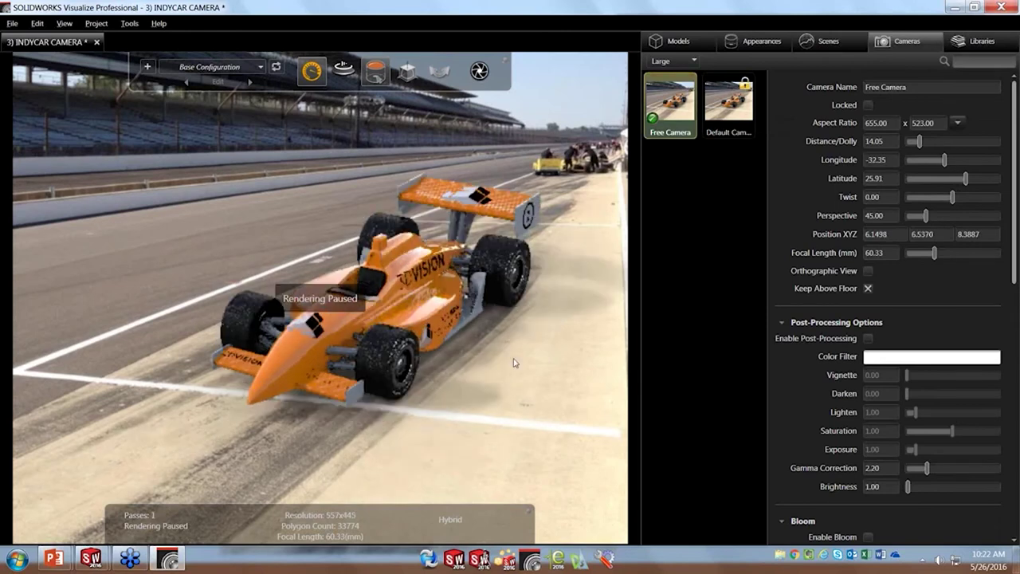
left_click(724, 126)
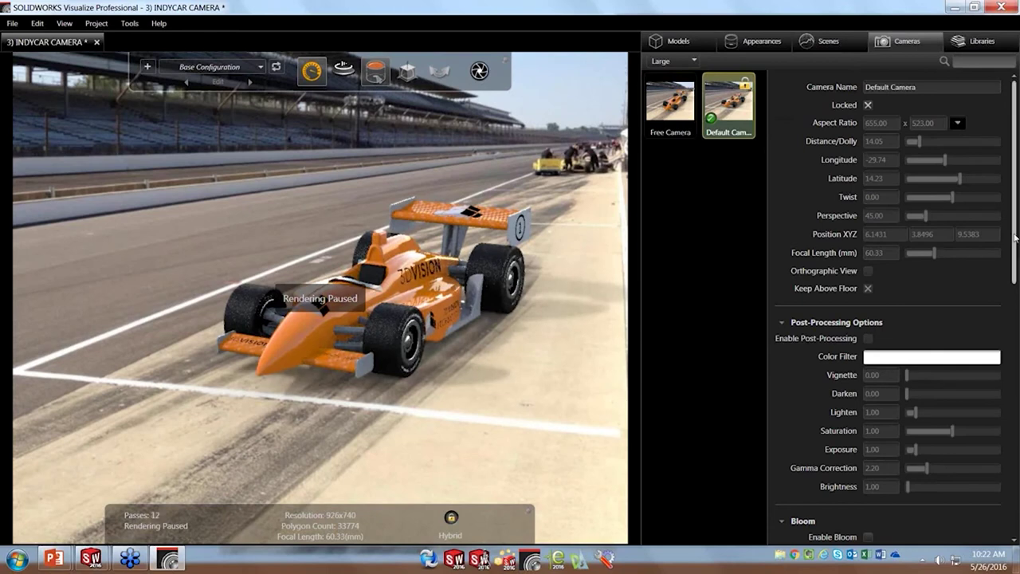
left_click_drag(1015, 238, 1018, 296)
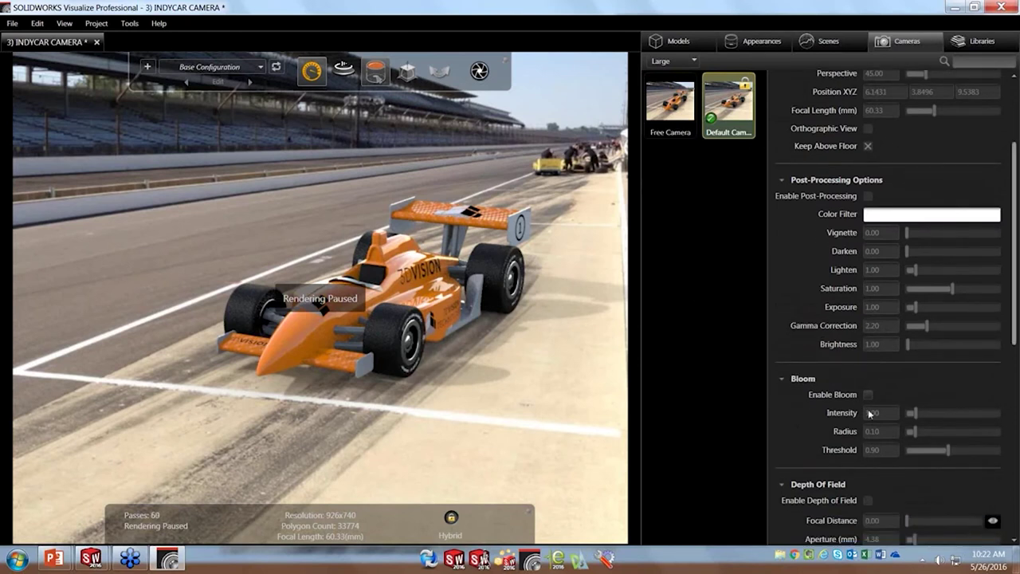
left_click_drag(1015, 302, 1017, 334)
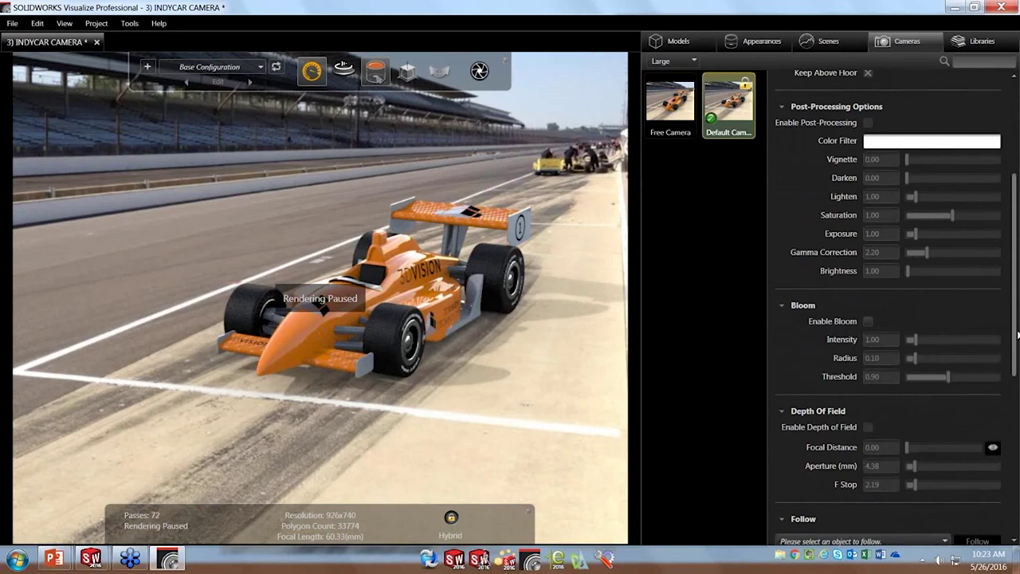
left_click_drag(1018, 334, 1017, 326)
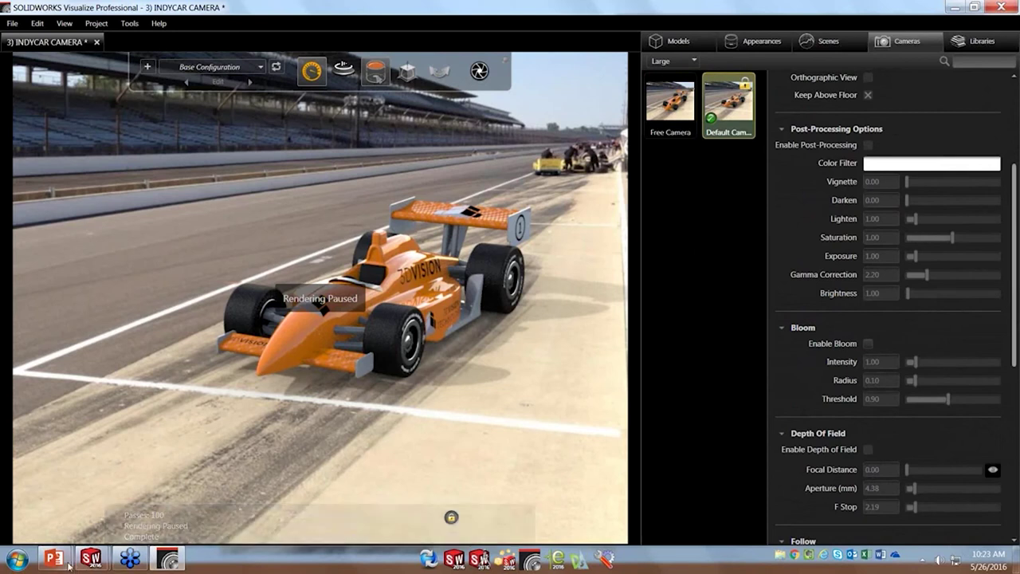
key("alt+Tab")
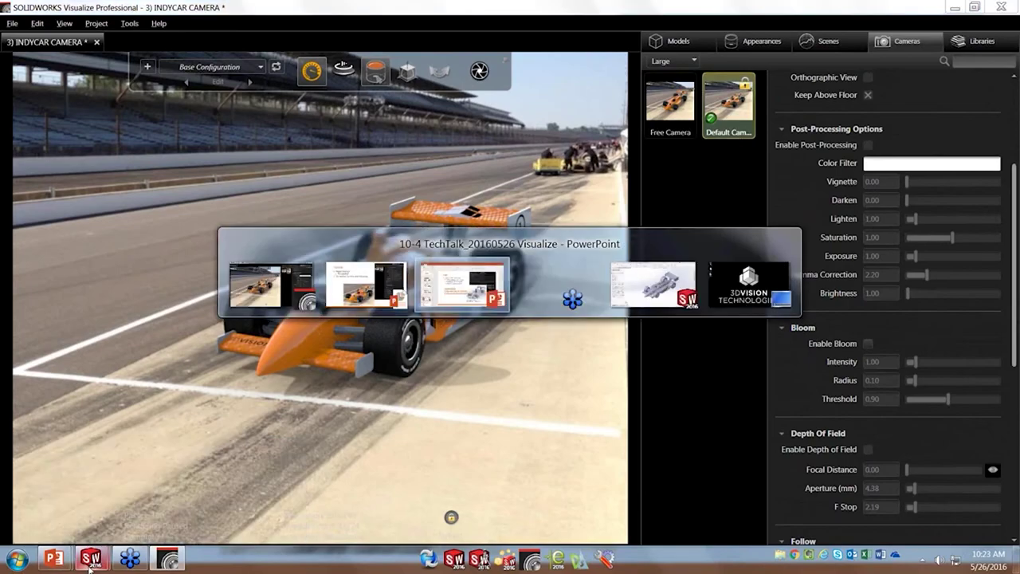
key("alt+Tab")
key("Tab")
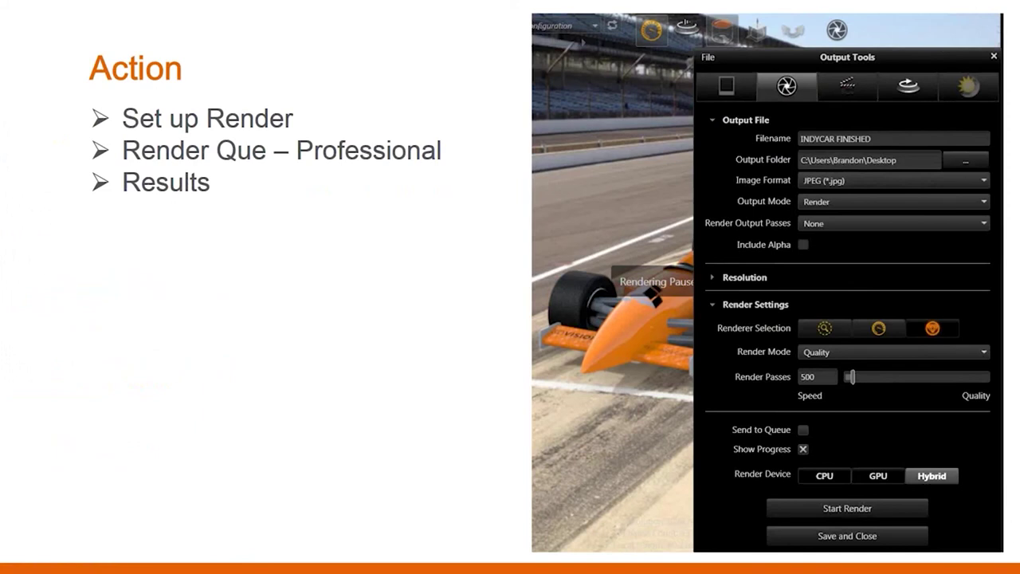
key("alt+Tab")
key("alt+Tab")
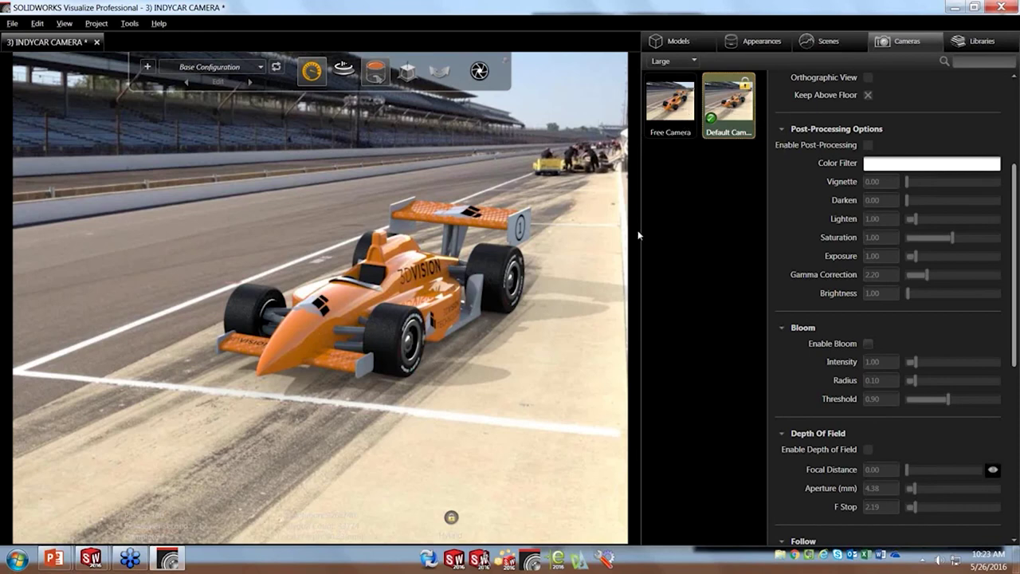
Open the output render settings, move the panel into full view, and collapse Resolution.
mouse_move(481, 73)
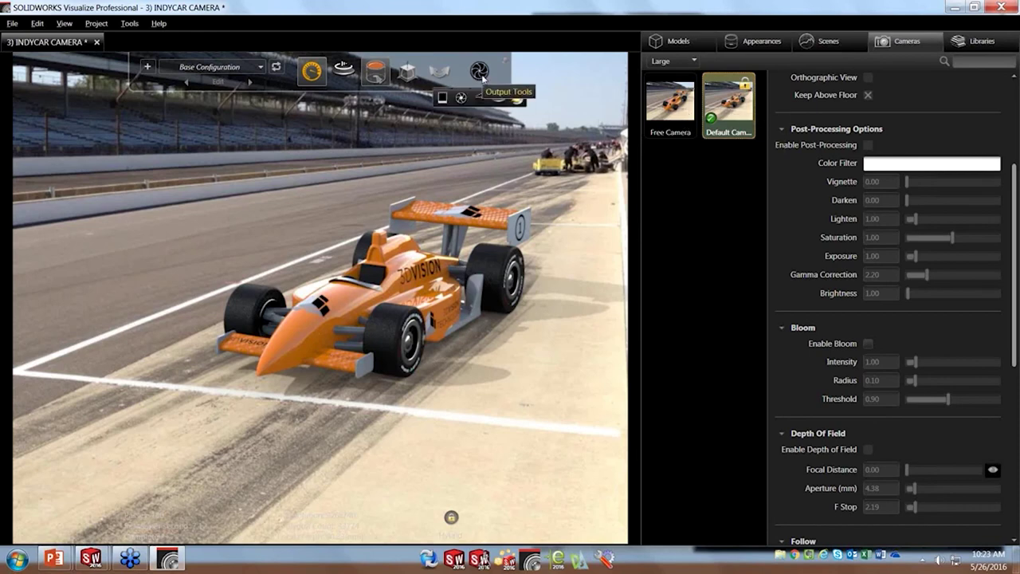
left_click(481, 73)
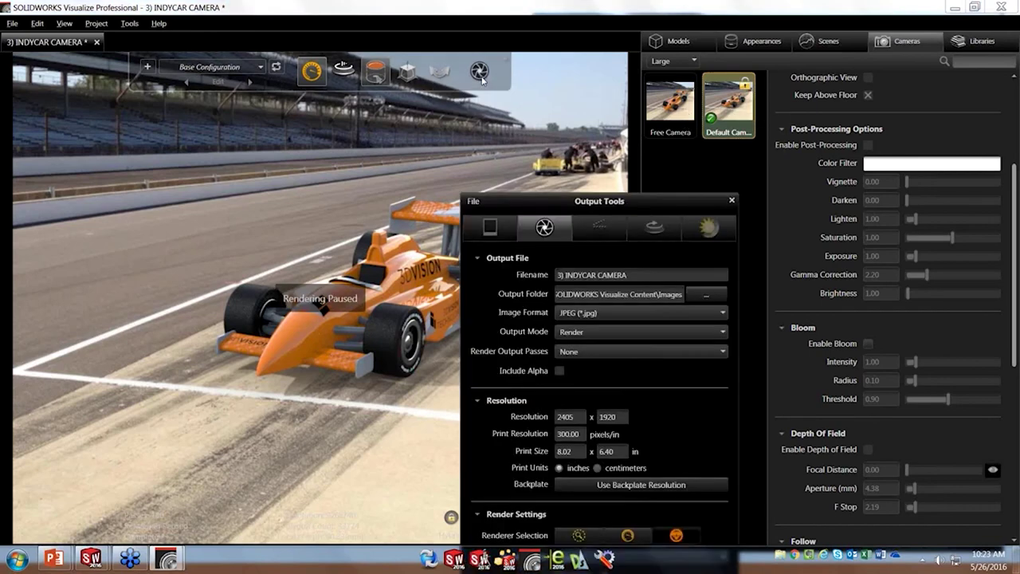
left_click_drag(586, 202, 514, 18)
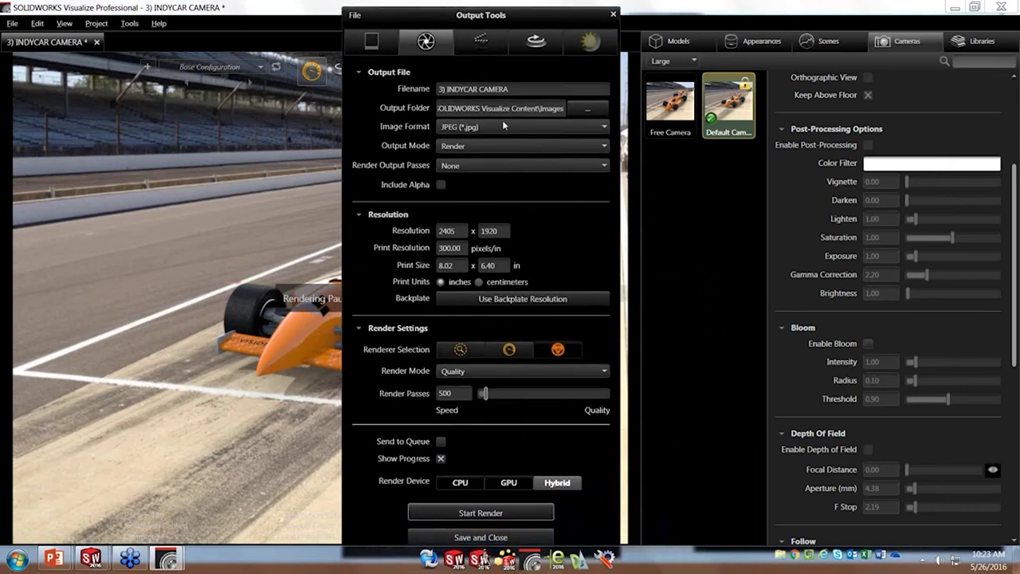
left_click(451, 248)
left_click(366, 215)
left_click(366, 216)
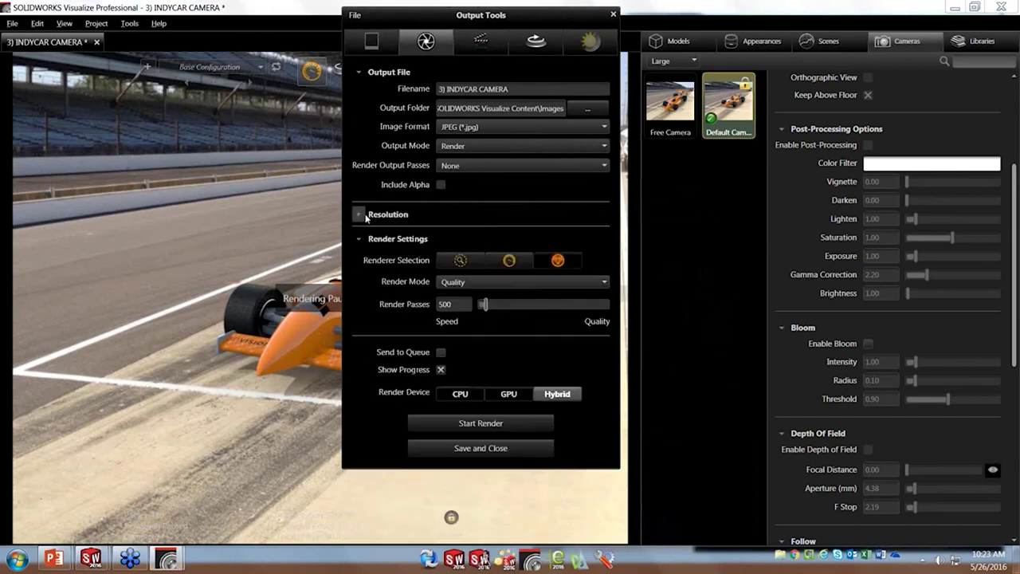
Choose the Accurate renderer with 831 render passes and Send to Queue enabled, then close.
left_click(507, 263)
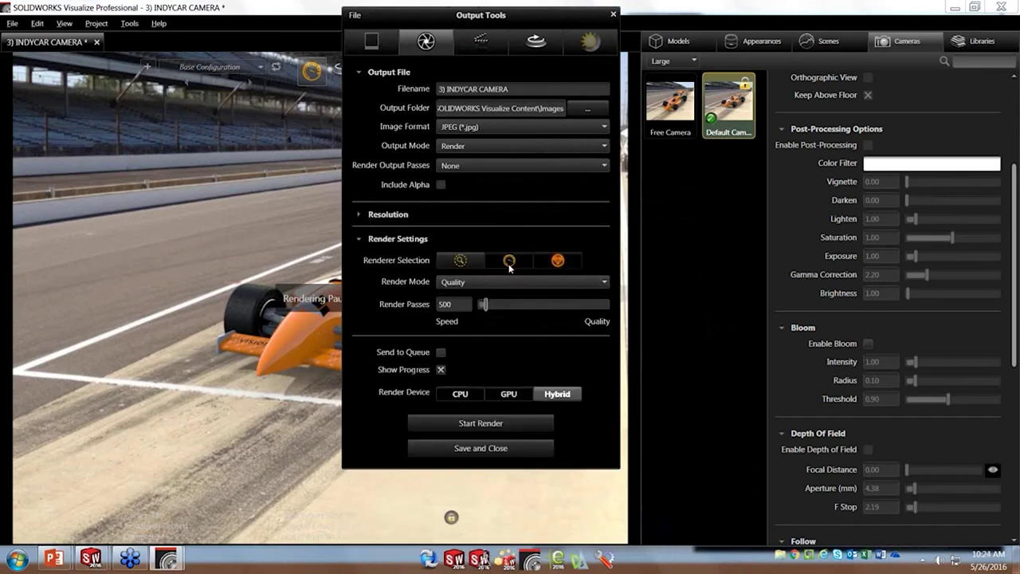
left_click(557, 261)
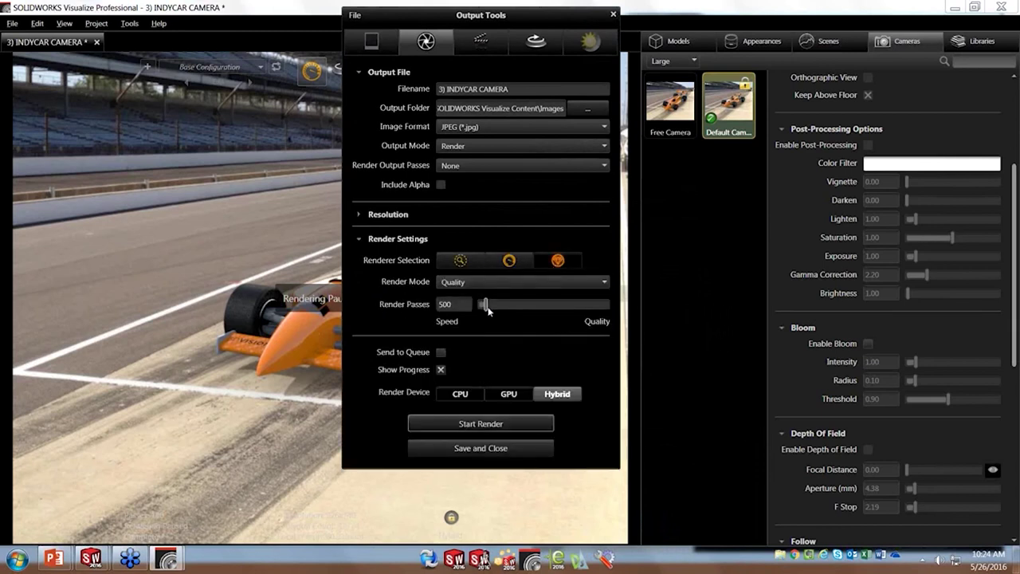
left_click_drag(487, 307, 490, 311)
double_click(446, 303)
left_click(441, 353)
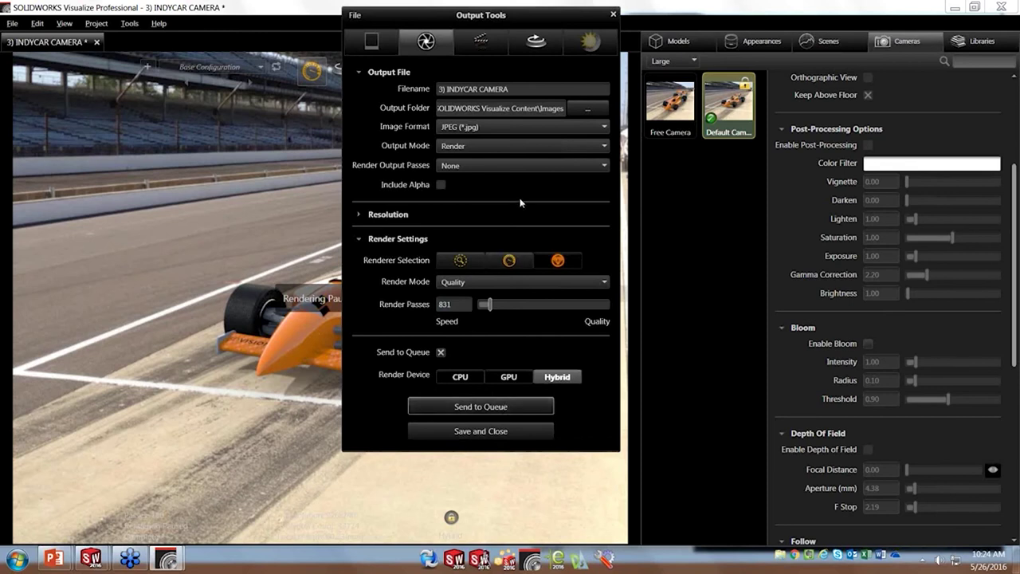
left_click(613, 15)
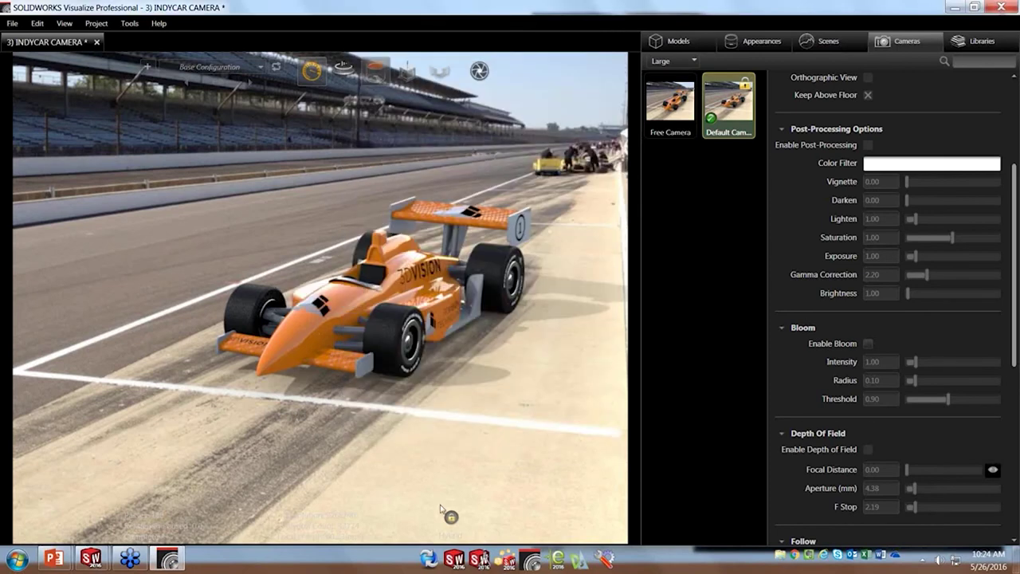
Switch to the PowerPoint slide show showing the RE-SHOOT slide.
key("alt+Tab")
key("alt+Tab")
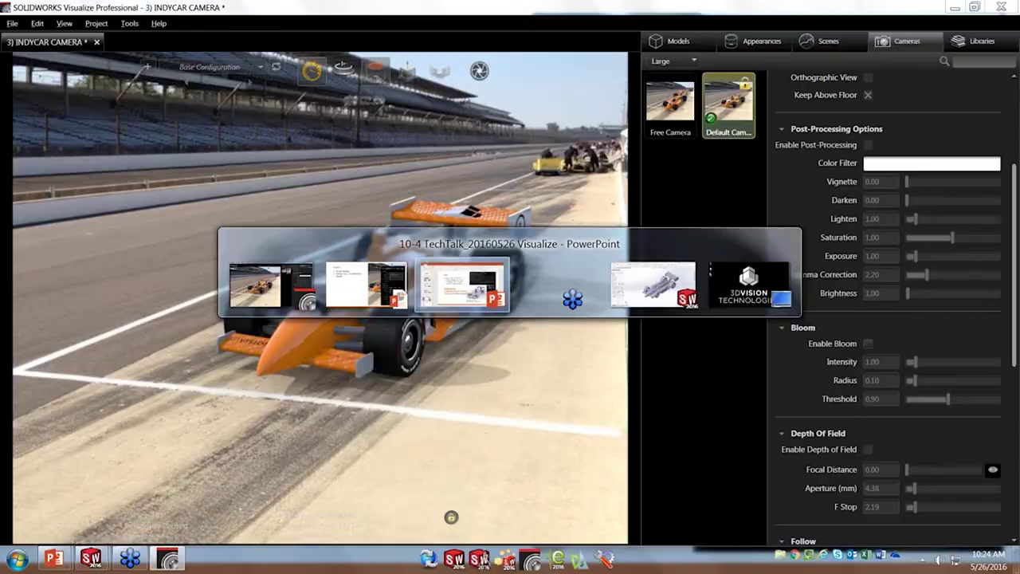